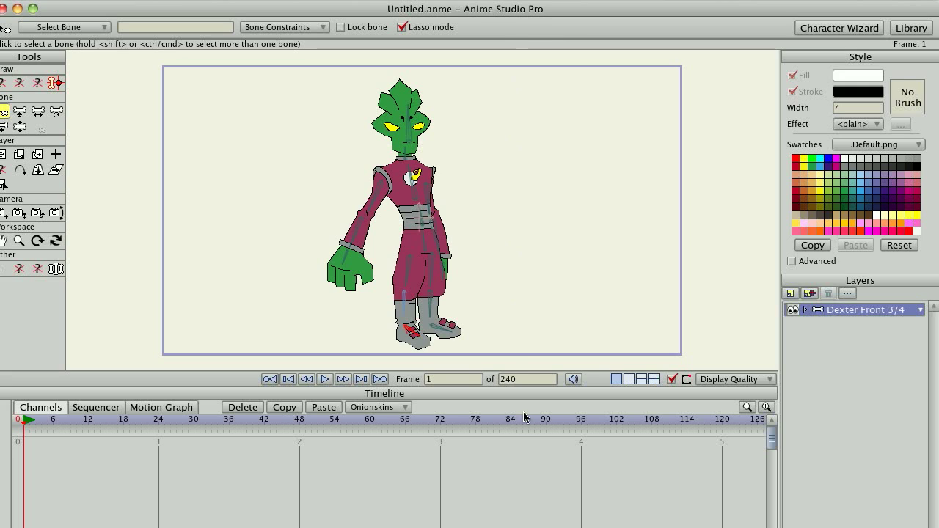
- Enlarge the canvas area and close the Dexter document, leaving an empty workspace
left_click_drag(525, 393, 523, 441)
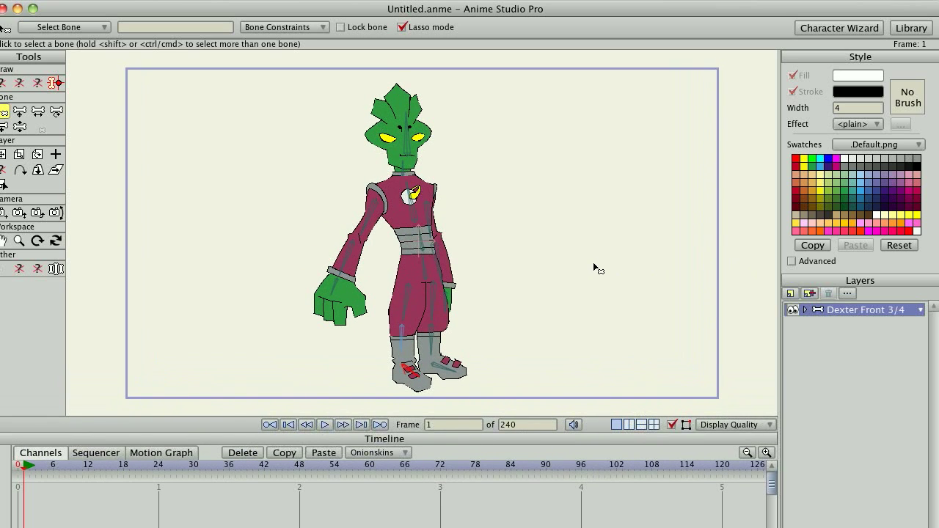
key("super+w")
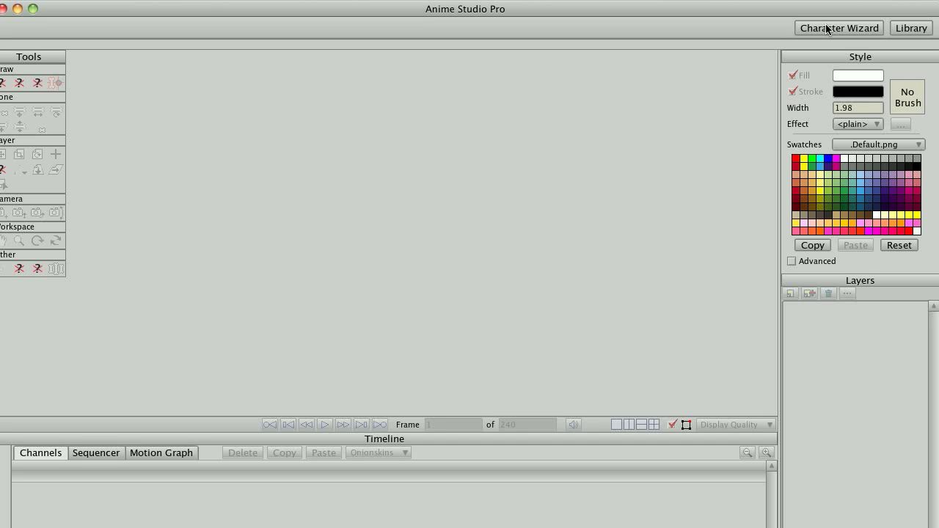
- Create a side-view man with the Character Wizard and move him to the stage's left edge
left_click(826, 28)
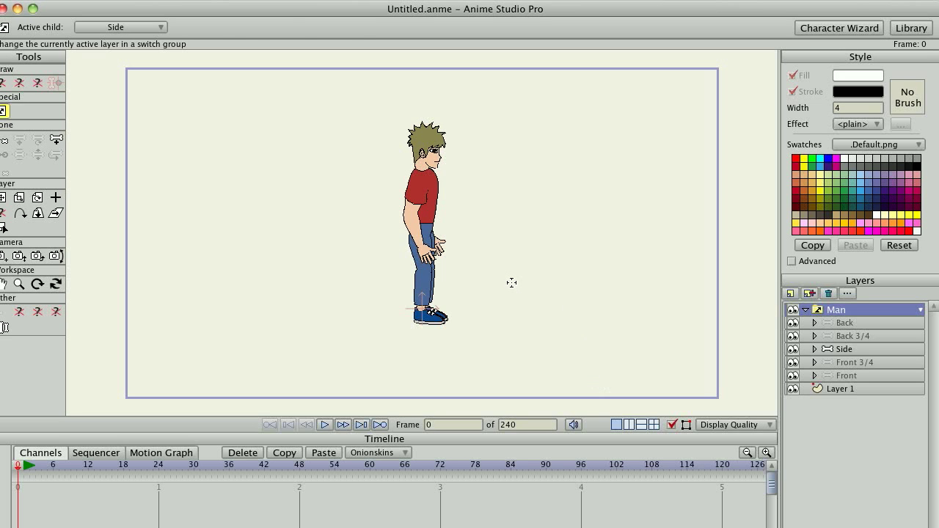
key("0")
left_click_drag(433, 227, 169, 250)
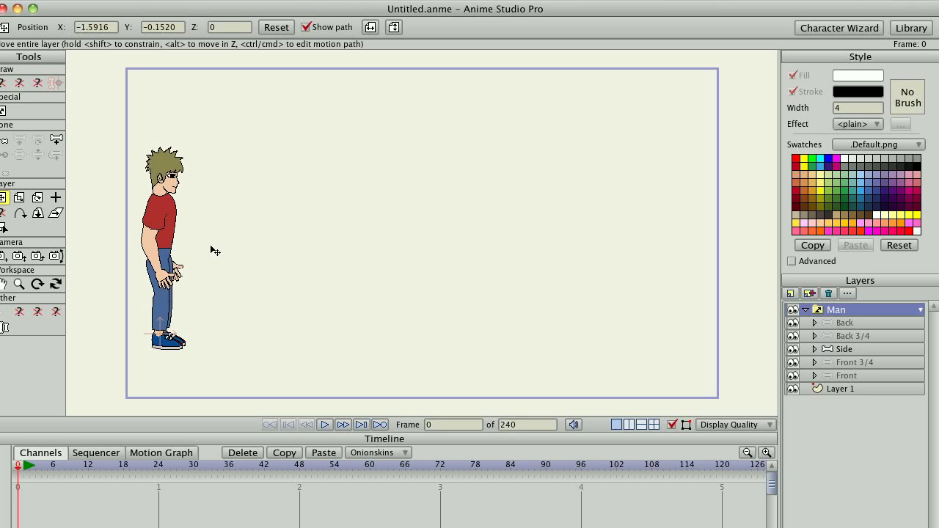
left_click(24, 473)
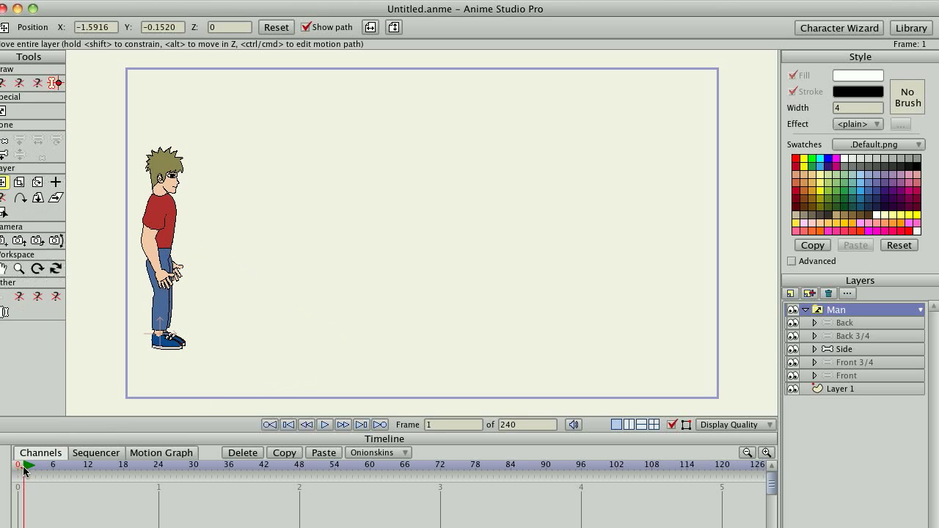
- Make the Side bone layer of the Man group active at frame 1
left_click(842, 350)
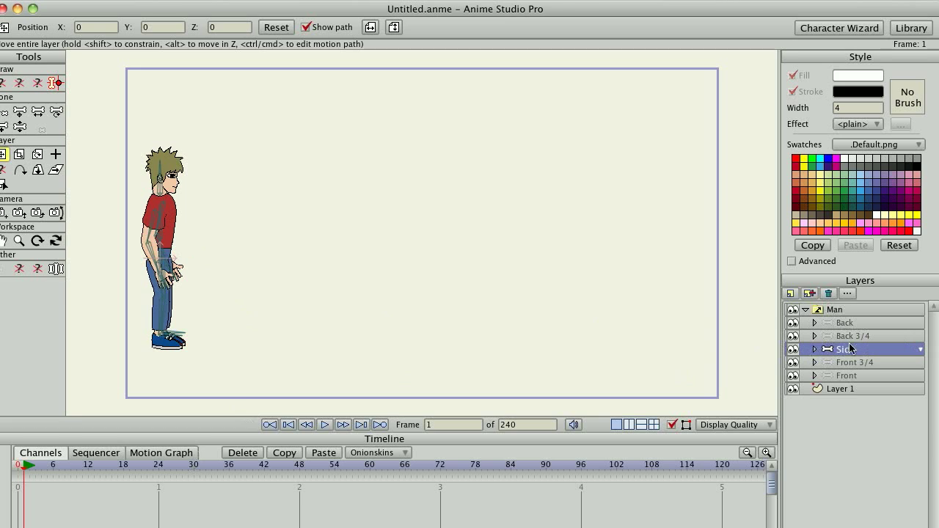
left_click(824, 308)
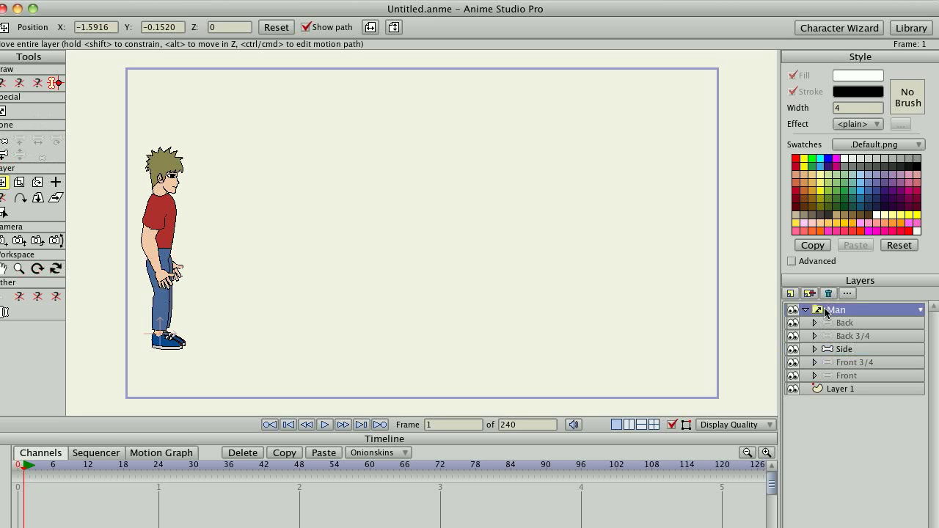
left_click(829, 349)
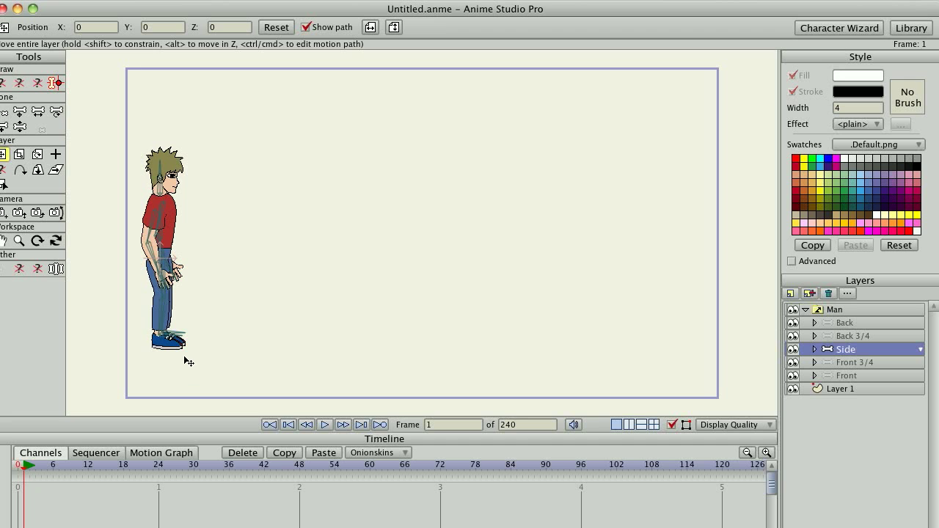
- Zoom in on the man's legs and select the right foot bone
left_click_drag(188, 342, 423, 293)
scroll(423, 296, "up", 3)
scroll(423, 296, "up", 2)
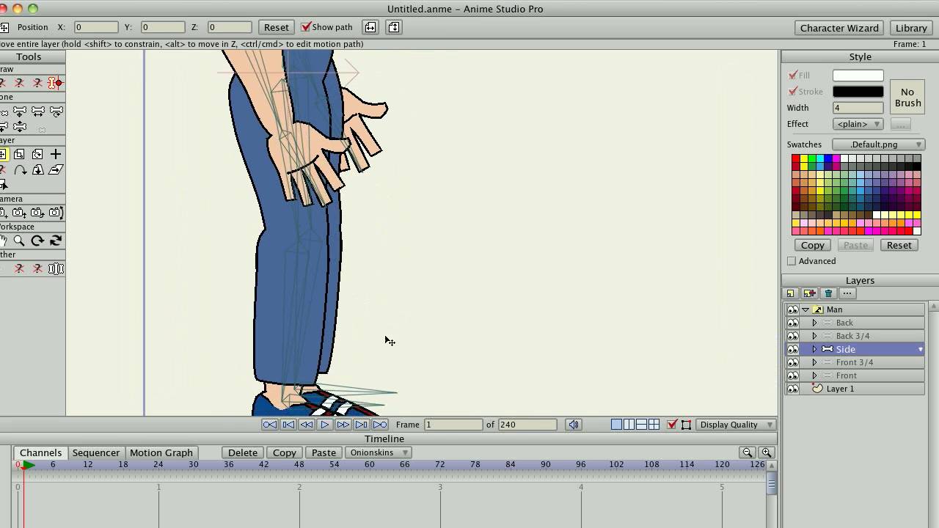
scroll(476, 205, "up", 4)
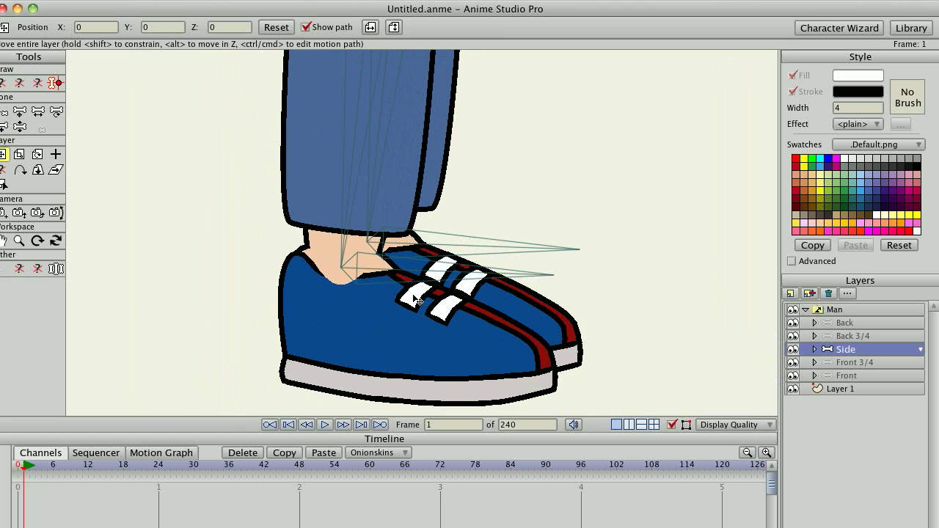
key("b")
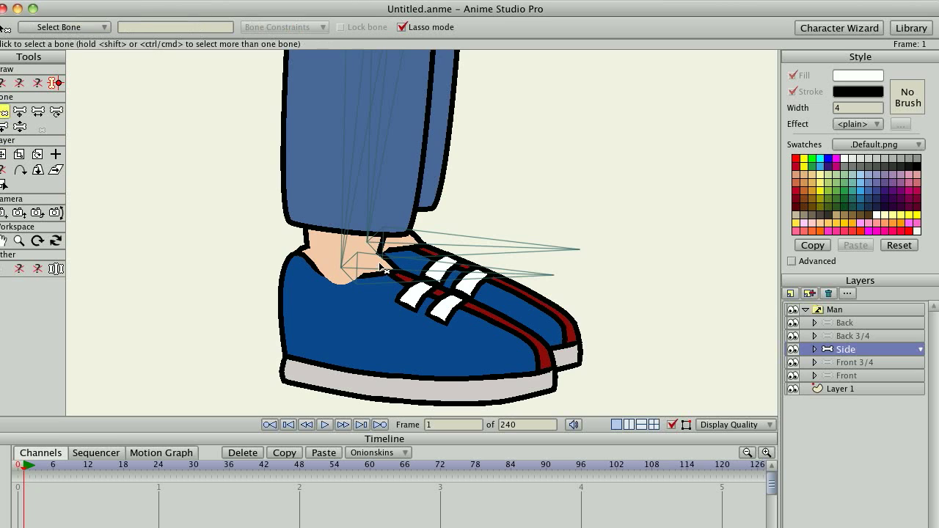
left_click(380, 272)
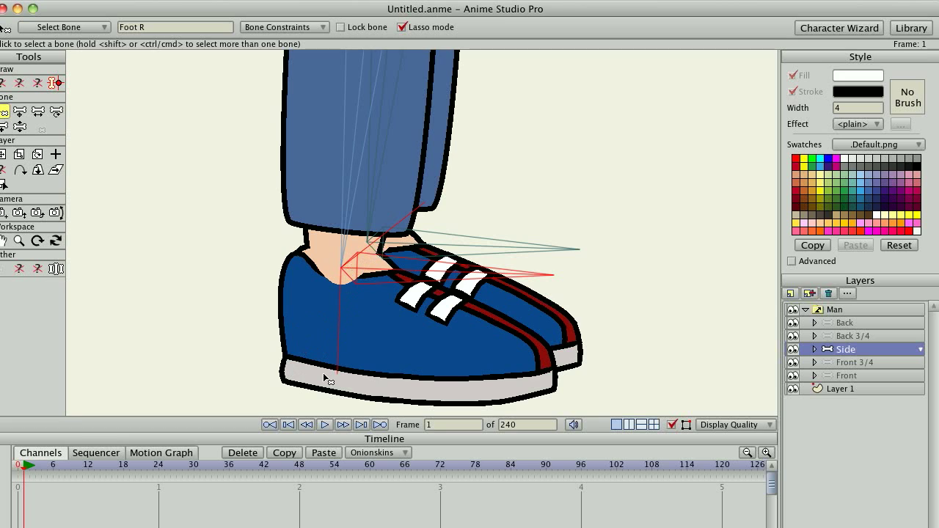
- Add a bone along the right shoe's sole and rename it from 16 to rightfoot
key("a")
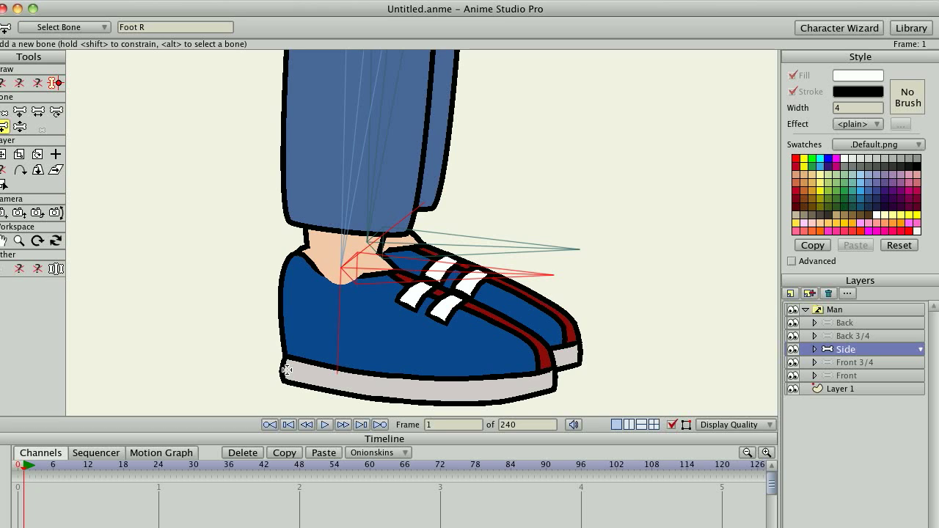
left_click_drag(286, 370, 532, 386)
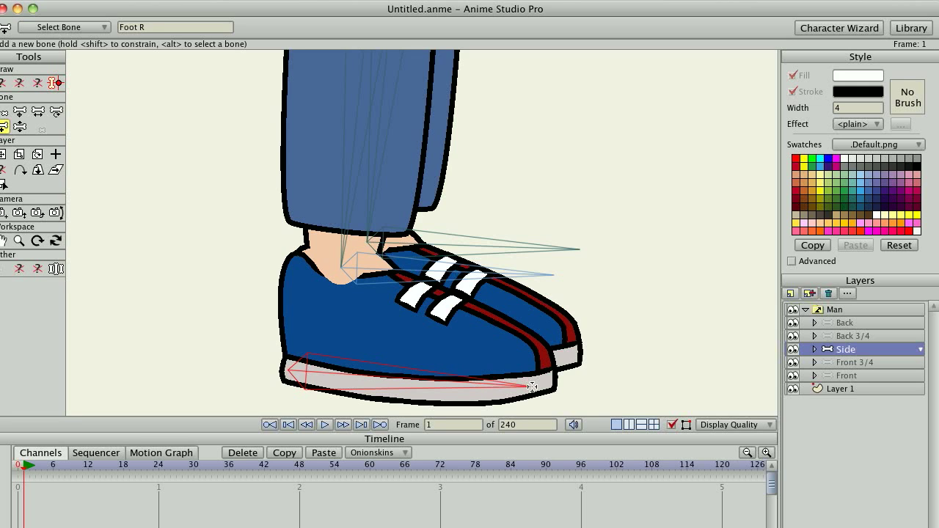
left_click(423, 309, "alt")
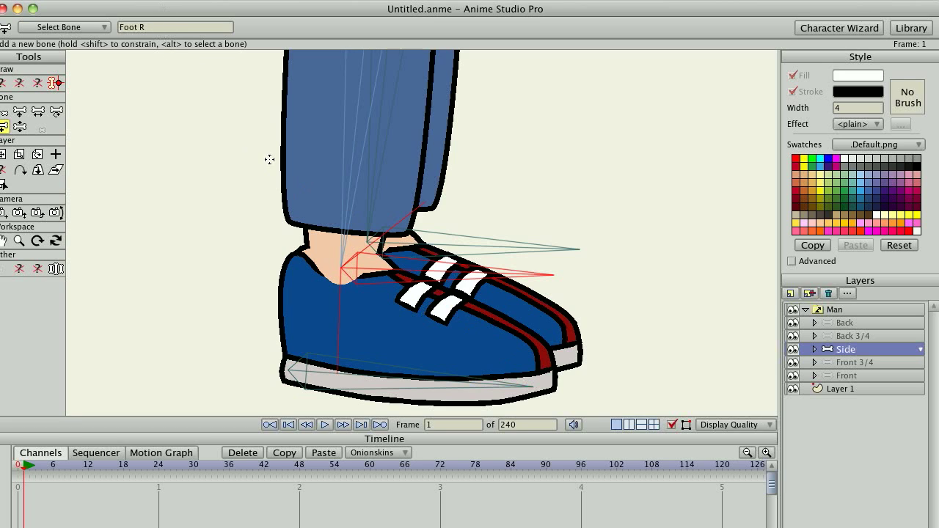
left_click(369, 337, "alt")
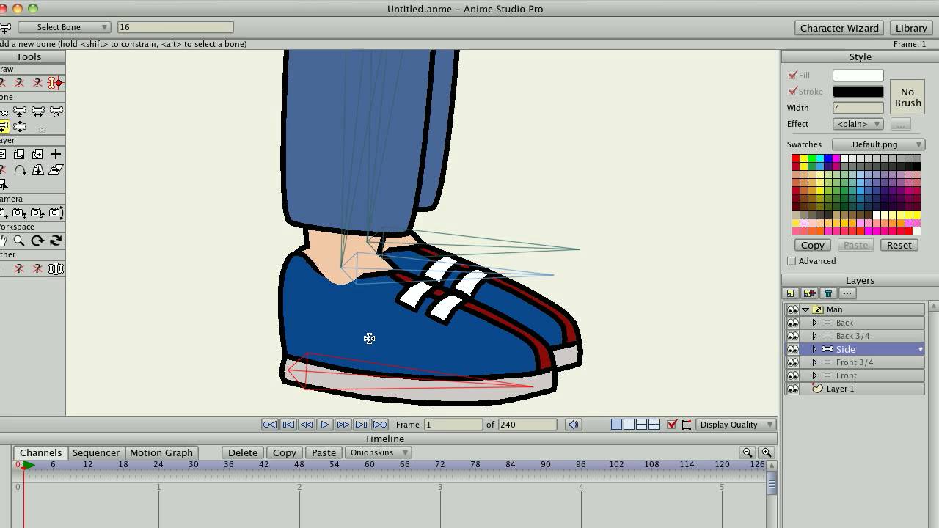
left_click(147, 27)
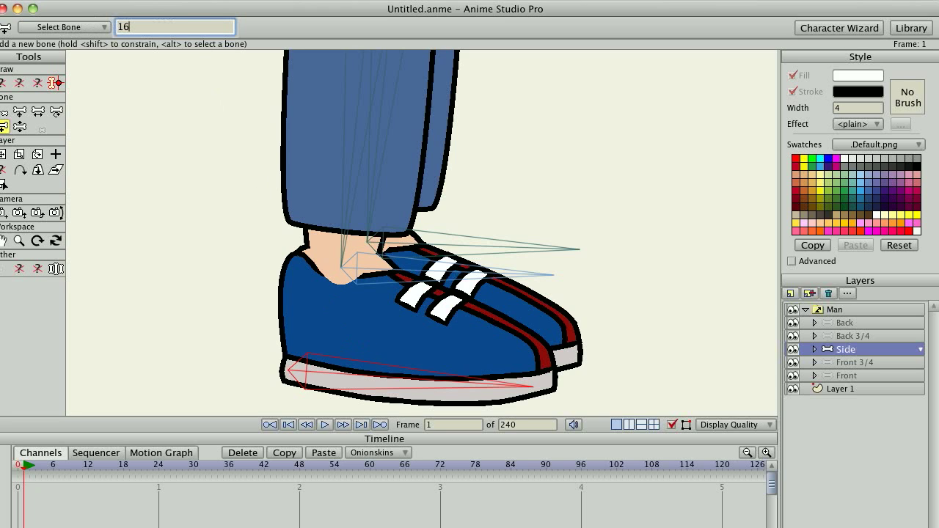
key("BackSpace")
key("BackSpace")
type("rightfoot")
key("Return")
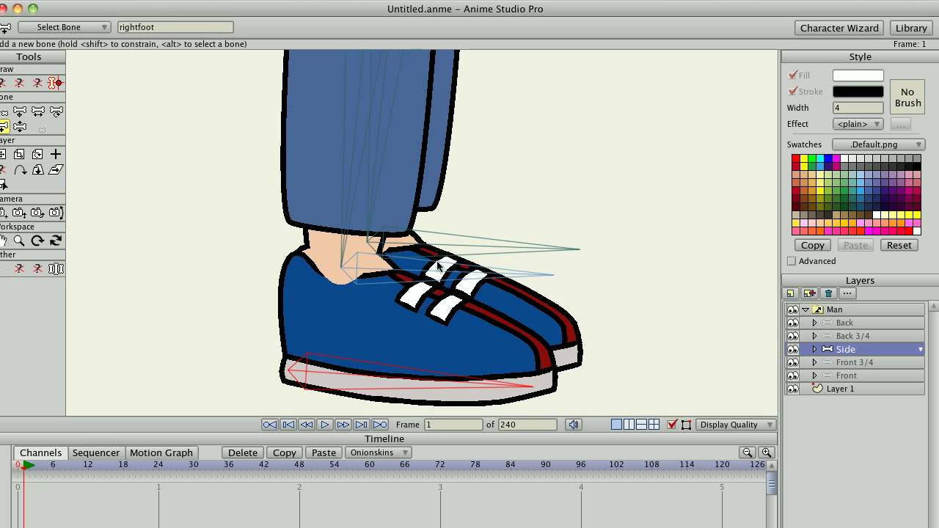
key("z")
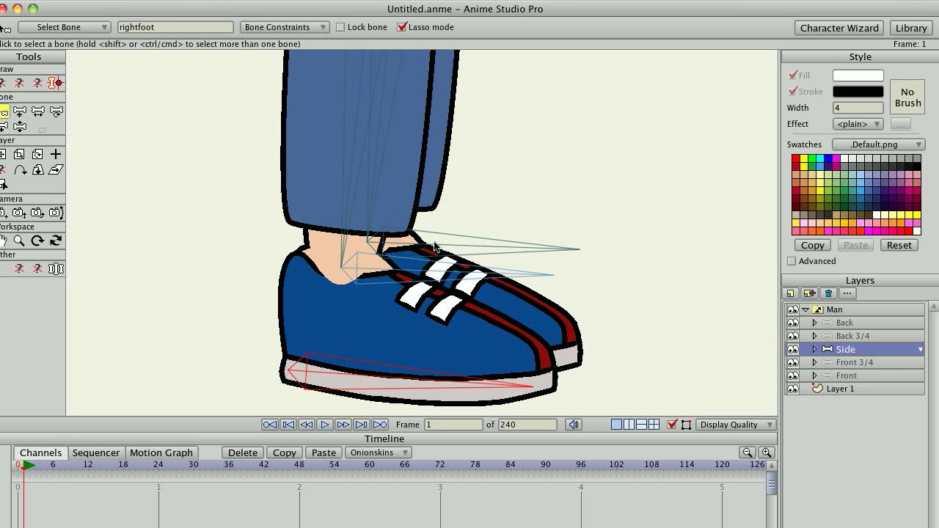
left_click(437, 247)
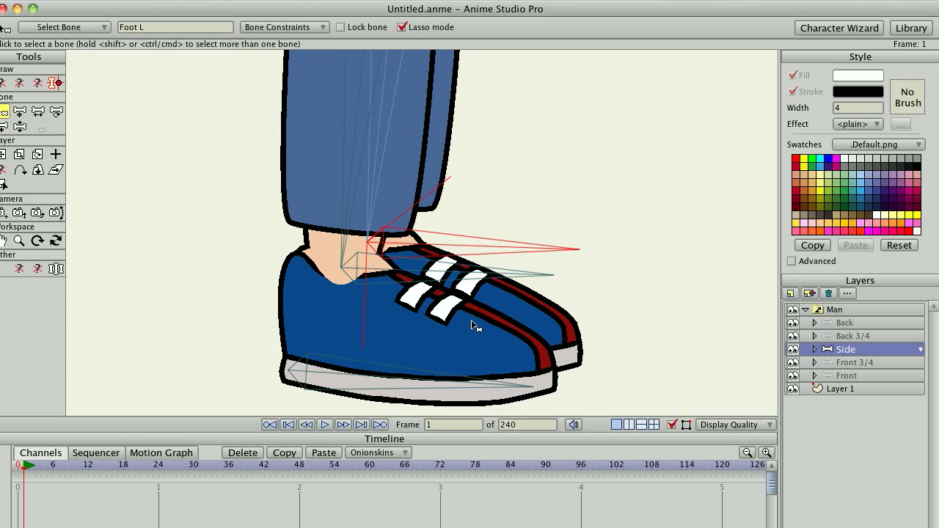
- Hide the Foot R artwork and add a bone along the left sole named leftfoot
left_click(437, 341, "ctrl+alt")
left_click(793, 456)
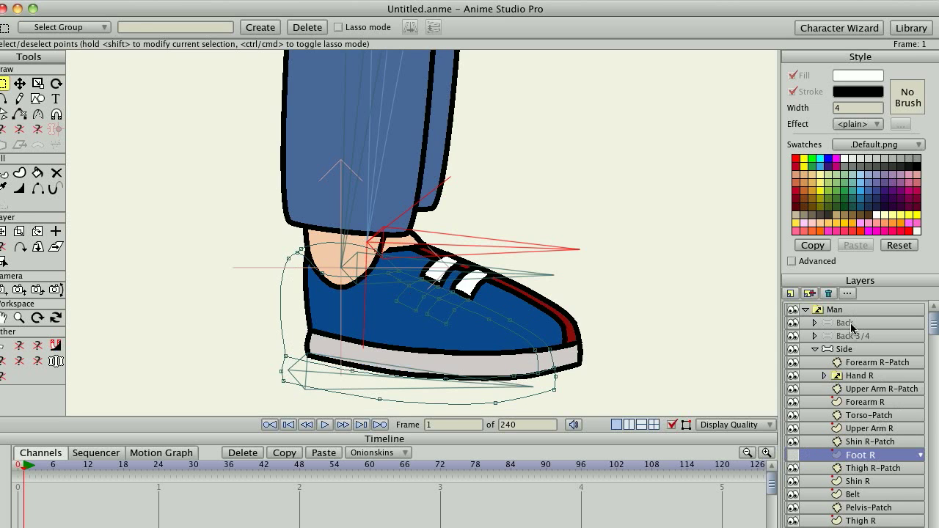
left_click(849, 350)
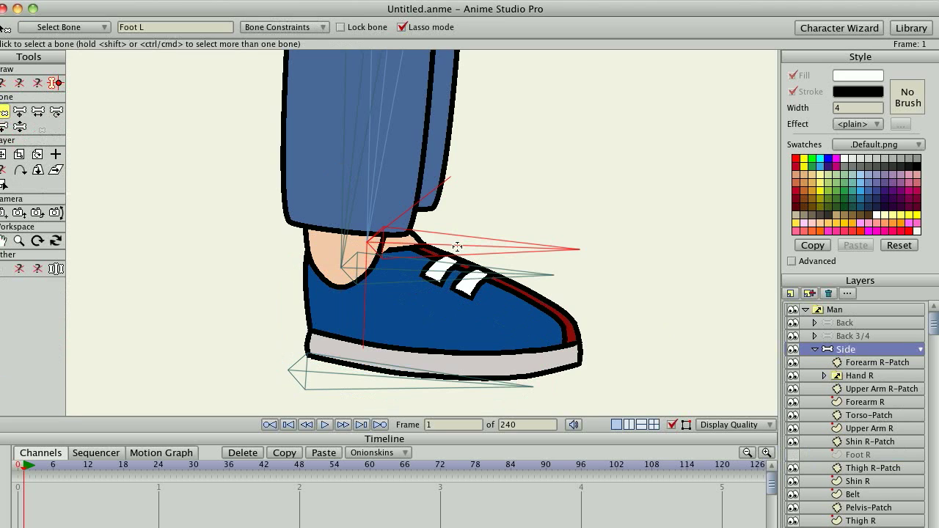
key("a")
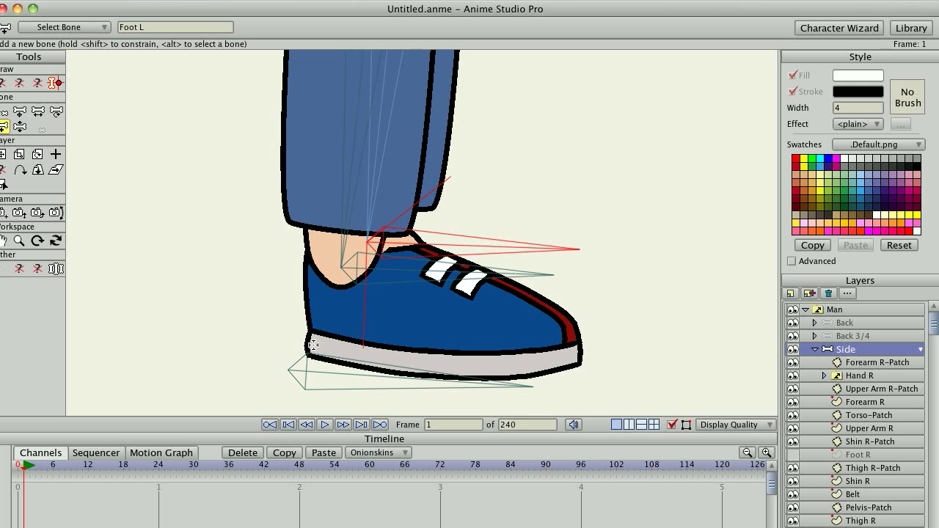
left_click_drag(313, 344, 553, 361)
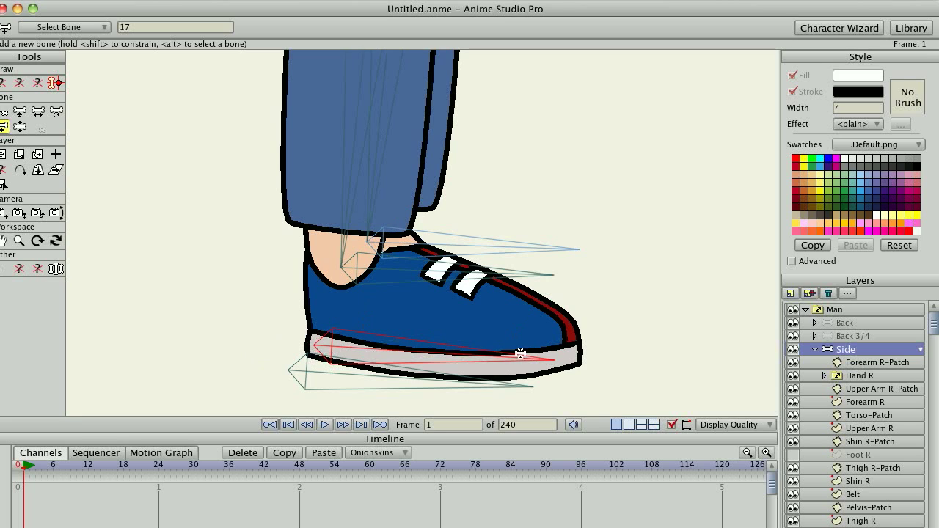
left_click(144, 27)
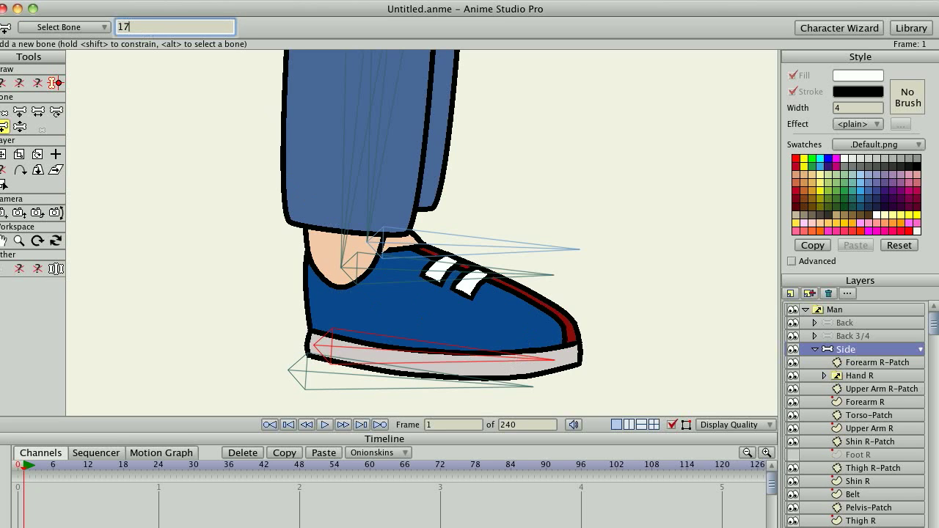
key("BackSpace")
key("BackSpace")
type("le")
key("Return")
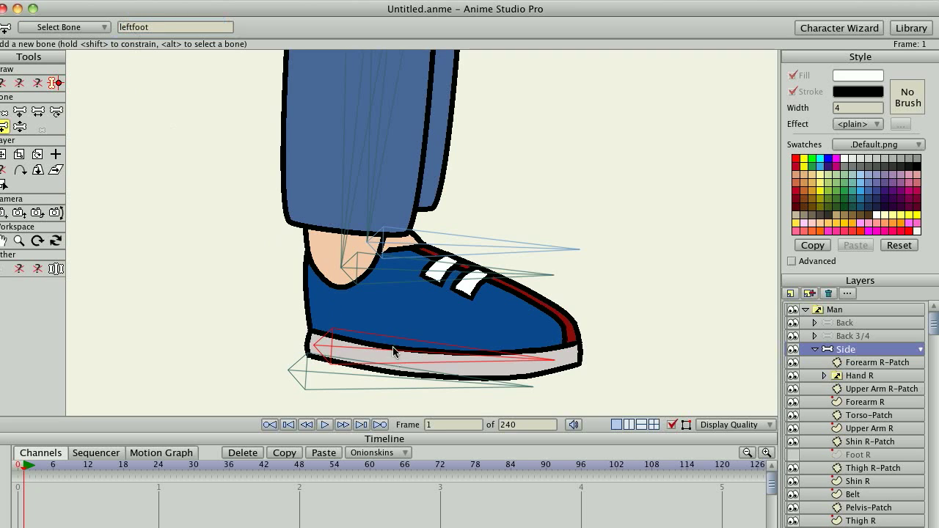
- Show the Foot R artwork again and collapse the Side layer group
key("Tab")
left_click(792, 455)
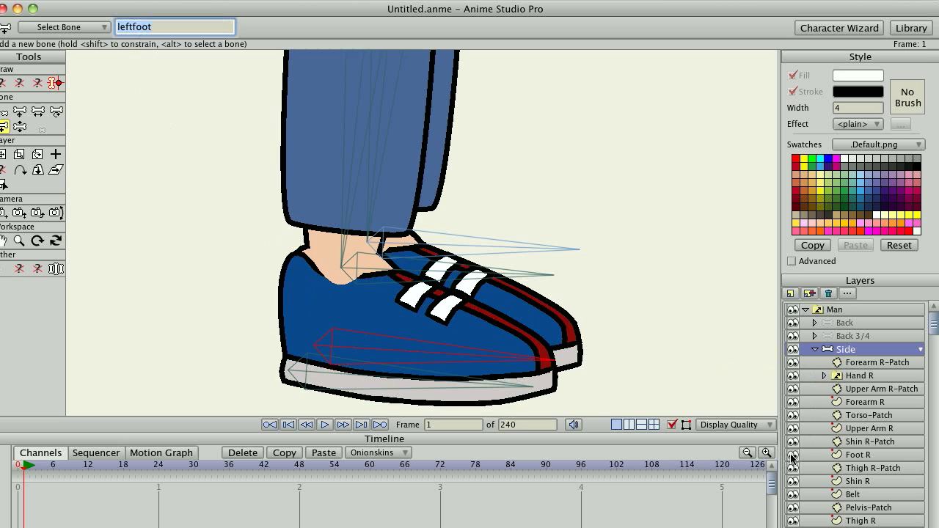
left_click(814, 349)
- Insert a copy of the Walk action into the main timeline and close the Actions window
scroll(449, 276, "down", 3)
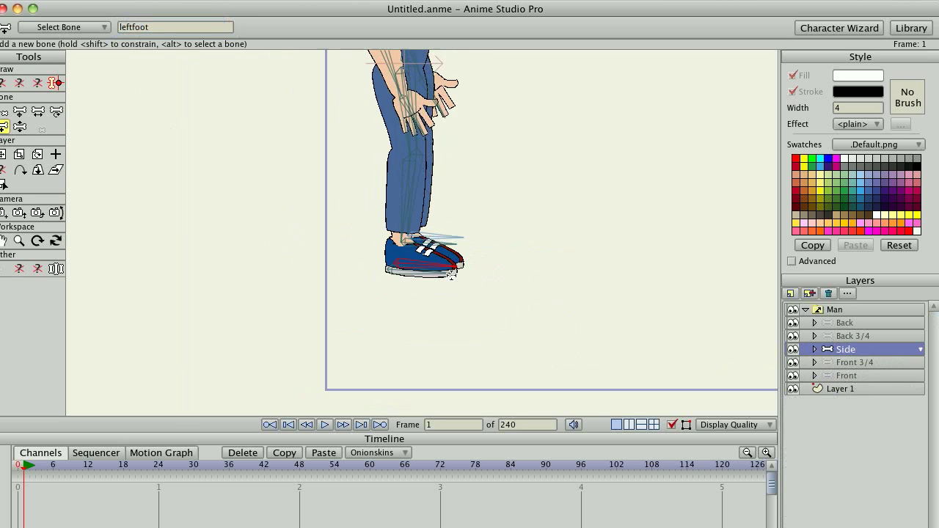
scroll(318, 372, "down", 2)
scroll(395, 325, "down", 1)
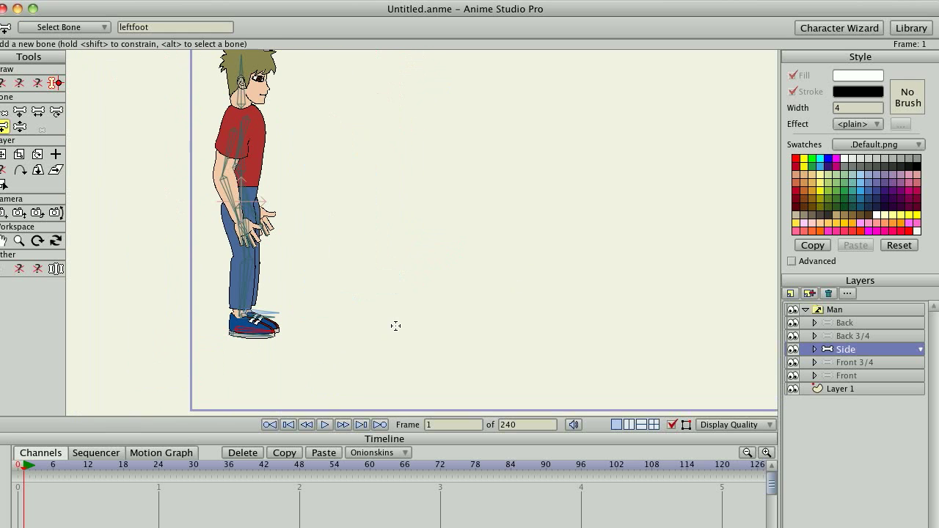
left_click_drag(469, 265, 358, 301)
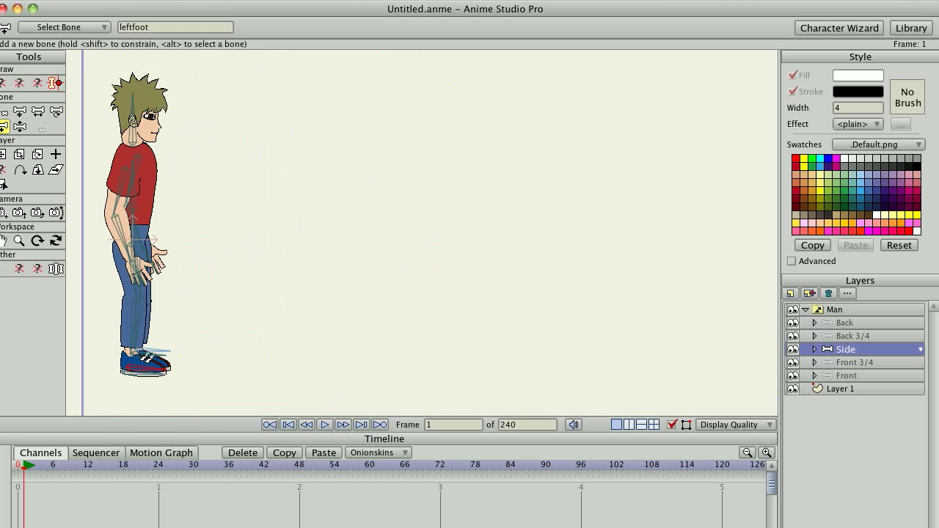
left_click(352, 0)
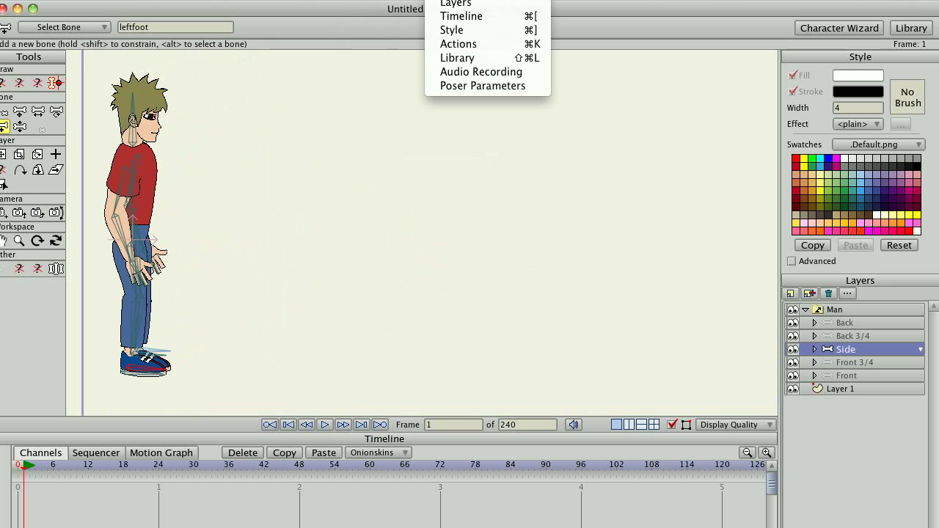
left_click(458, 44)
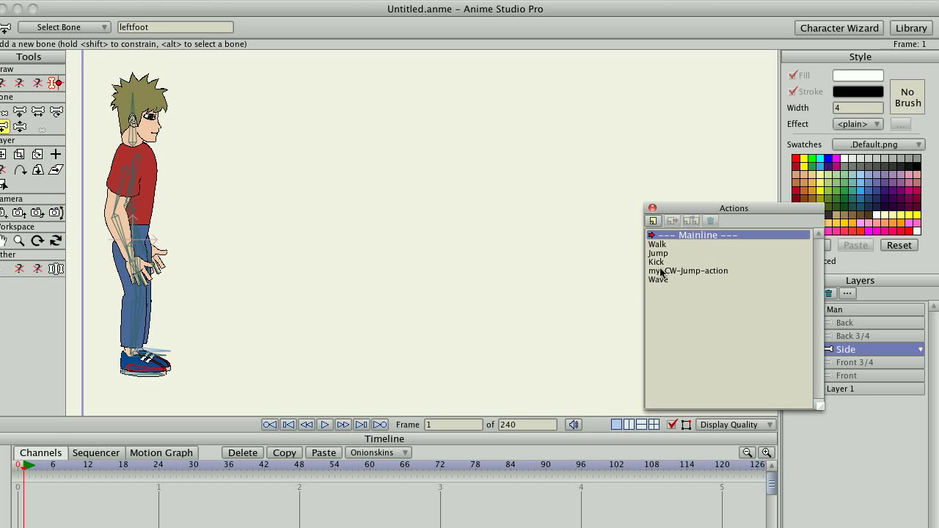
left_click(656, 245)
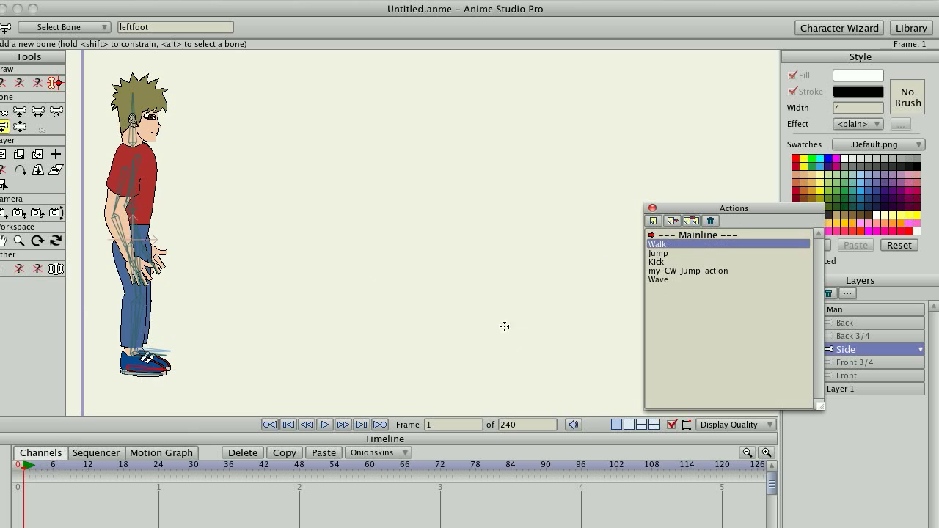
right_click(658, 245)
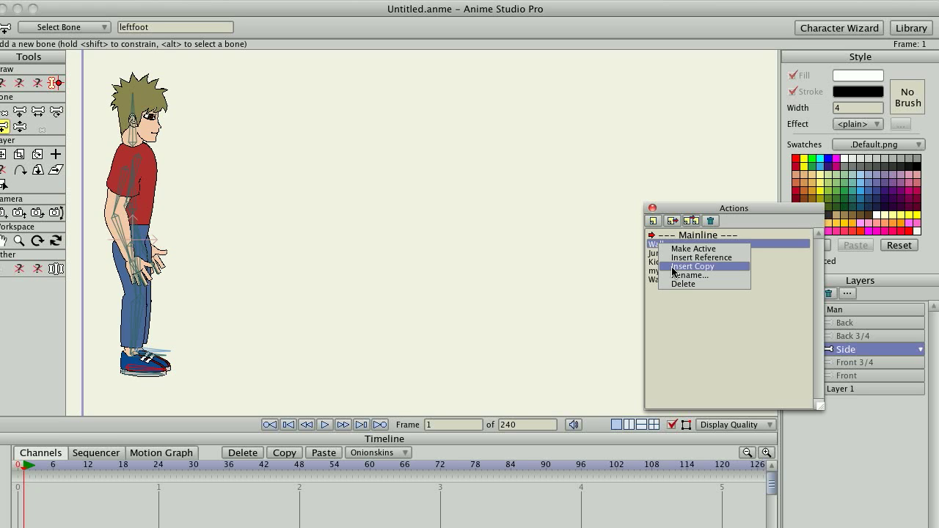
left_click(673, 267)
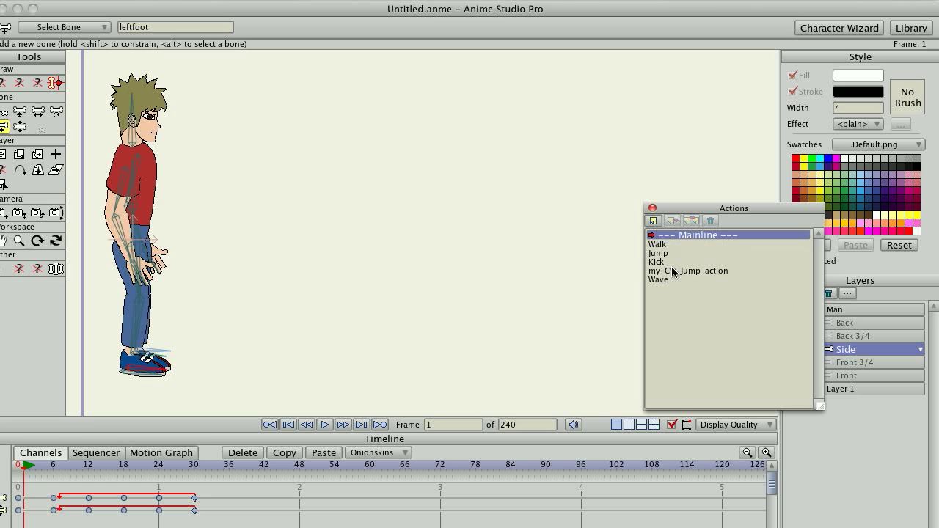
left_click(652, 209)
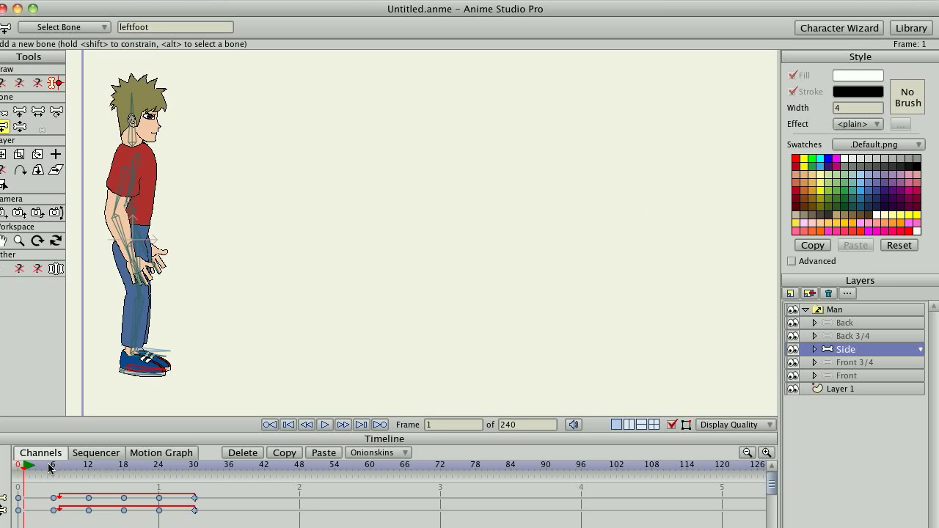
left_click(52, 468)
- Scrub around frames 1 to 7 to preview the copied walk poses
mouse_move(52, 468)
left_mouse_down()
mouse_move(26, 470)
mouse_move(130, 473)
mouse_move(53, 472)
left_mouse_up()
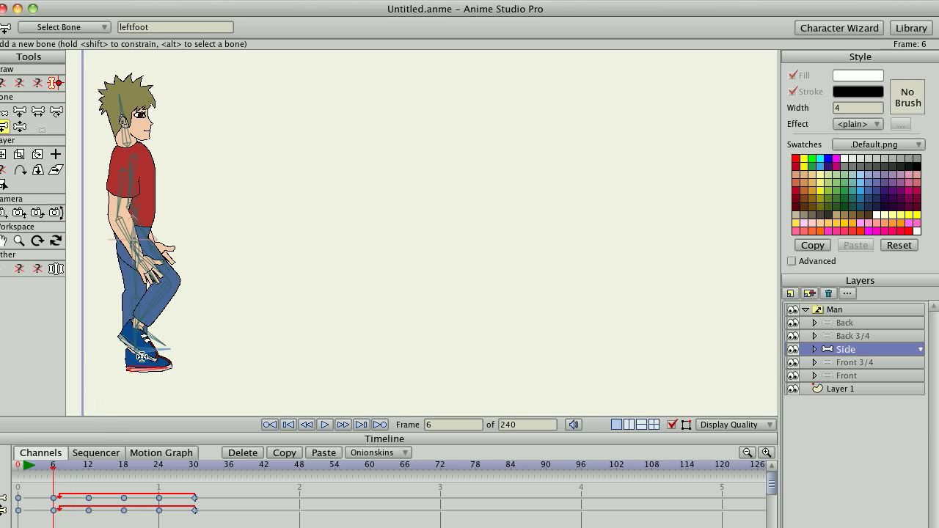
- Set a layer position keyframe at frame 6 without moving the man, then return to frame 1
key("t")
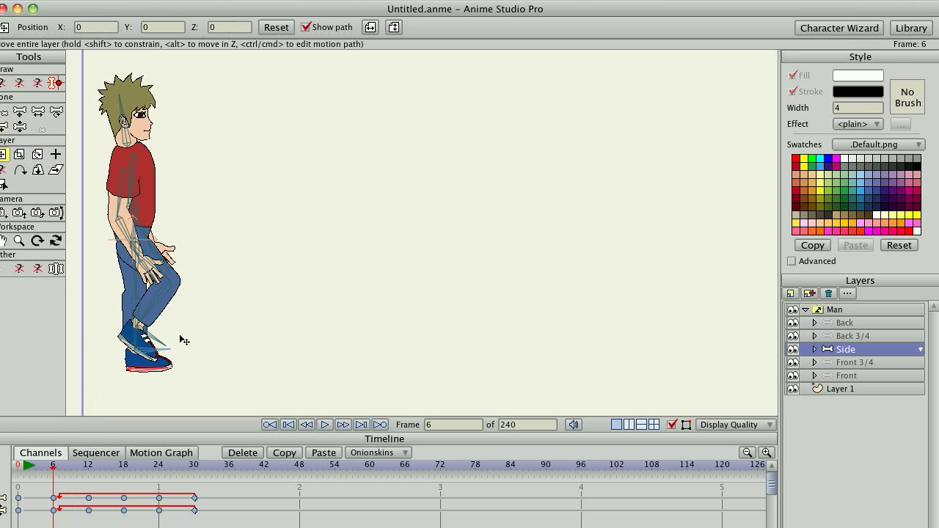
left_click(187, 343)
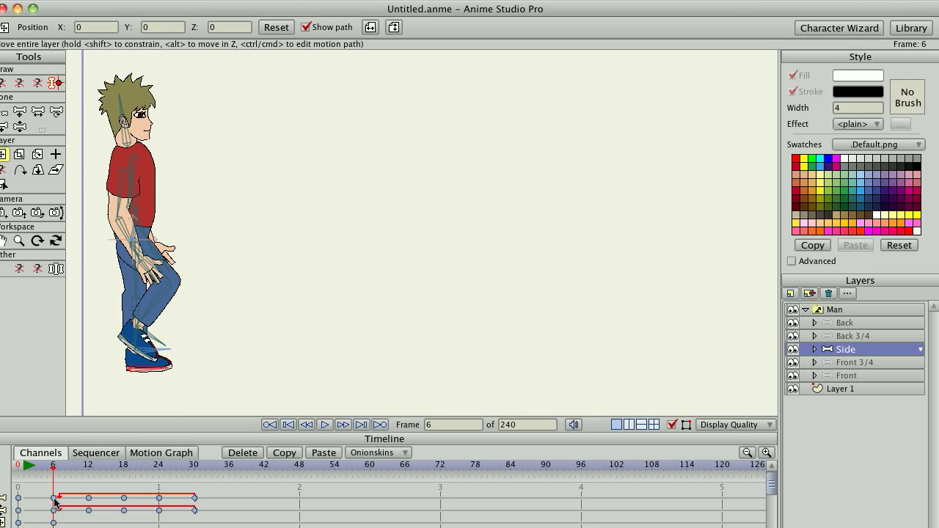
mouse_move(51, 466)
left_mouse_down()
mouse_move(25, 465)
mouse_move(284, 468)
mouse_move(53, 470)
left_mouse_up()
left_click_drag(54, 468, 88, 473)
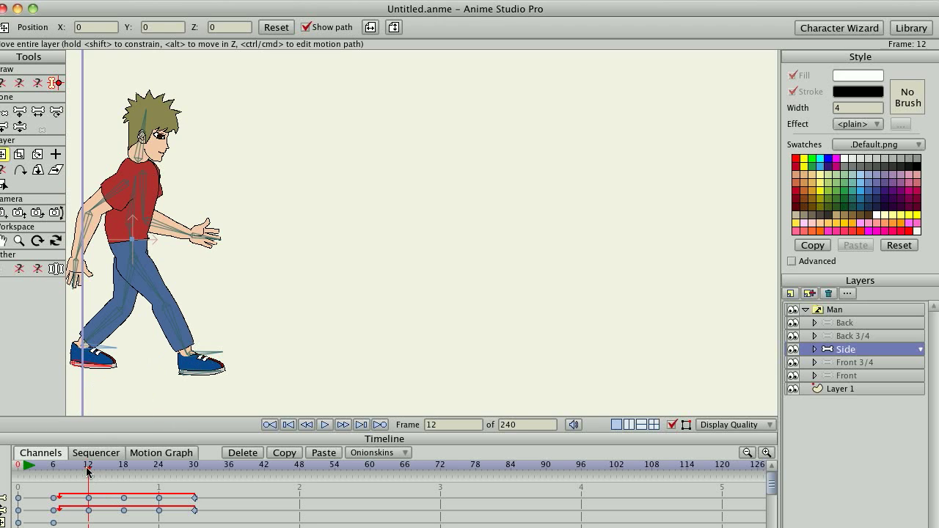
left_click(158, 467)
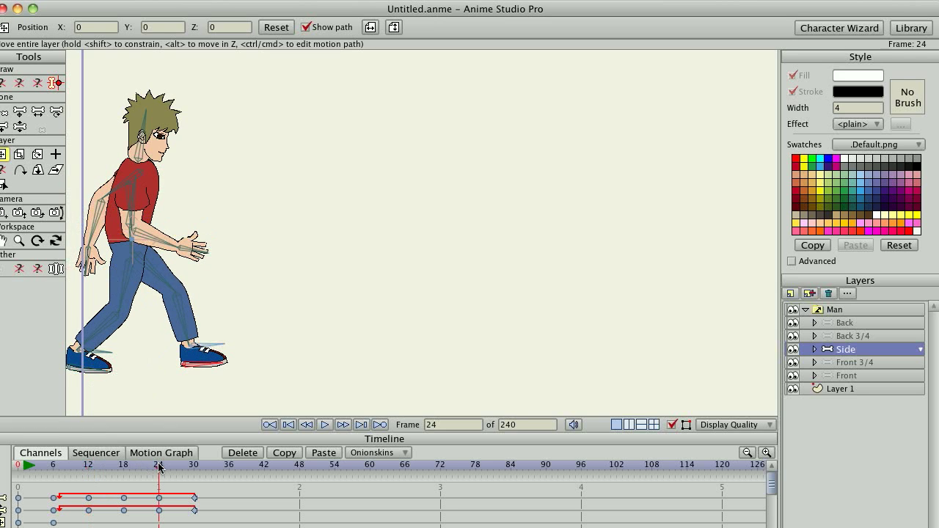
left_click_drag(158, 467, 54, 472)
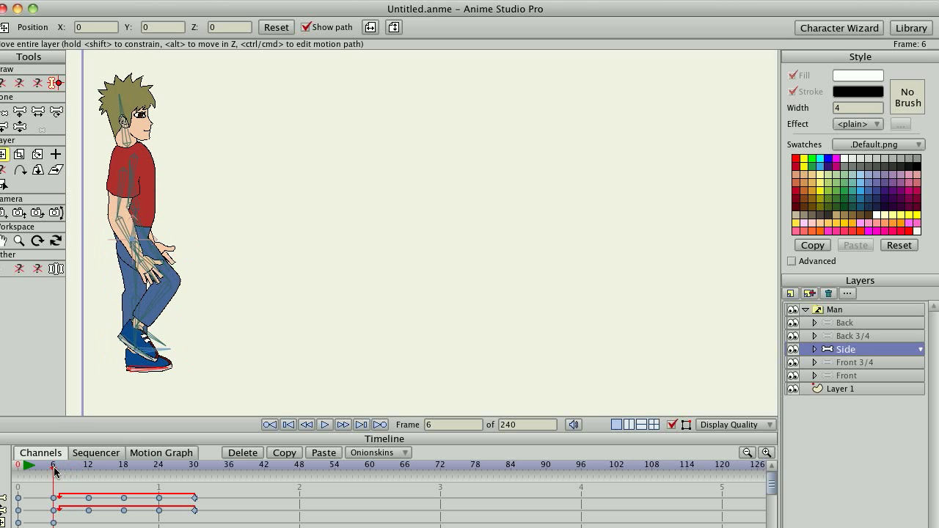
mouse_move(58, 471)
left_mouse_down()
mouse_move(92, 473)
mouse_move(53, 470)
left_mouse_up()
- Run the Vern Walk Cycle v1.0 script and center its settings dialog
left_click(367, 0)
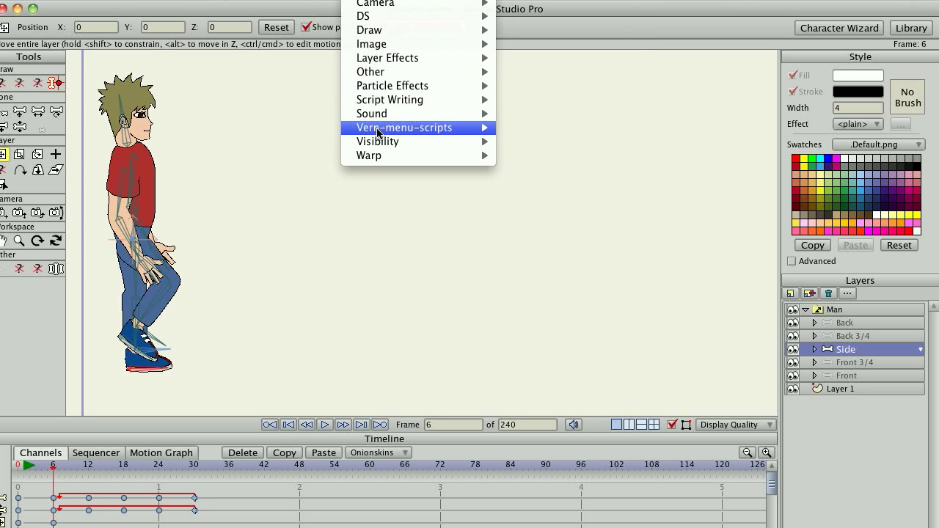
mouse_move(378, 132)
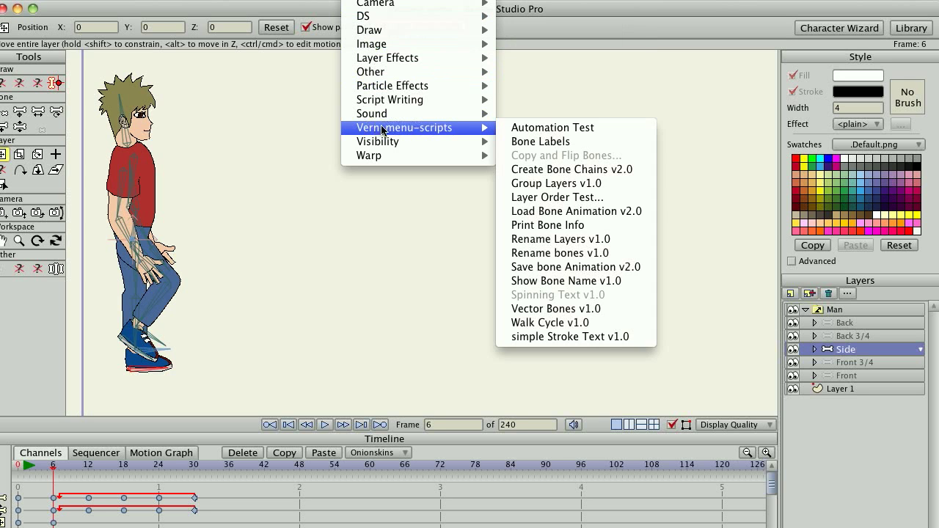
left_click(567, 320)
left_click_drag(699, 228, 359, 98)
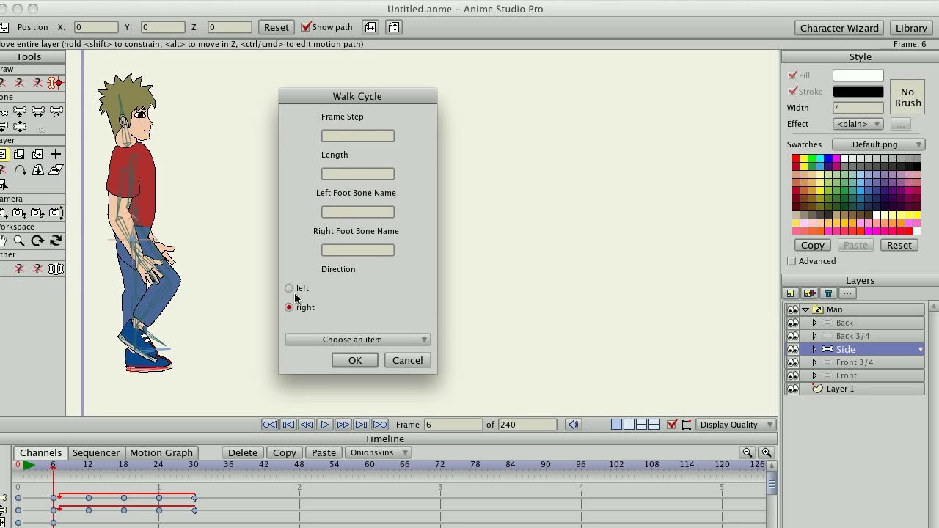
- Read the script's help on Frame Step and Direction
left_click(370, 336)
left_click(369, 344)
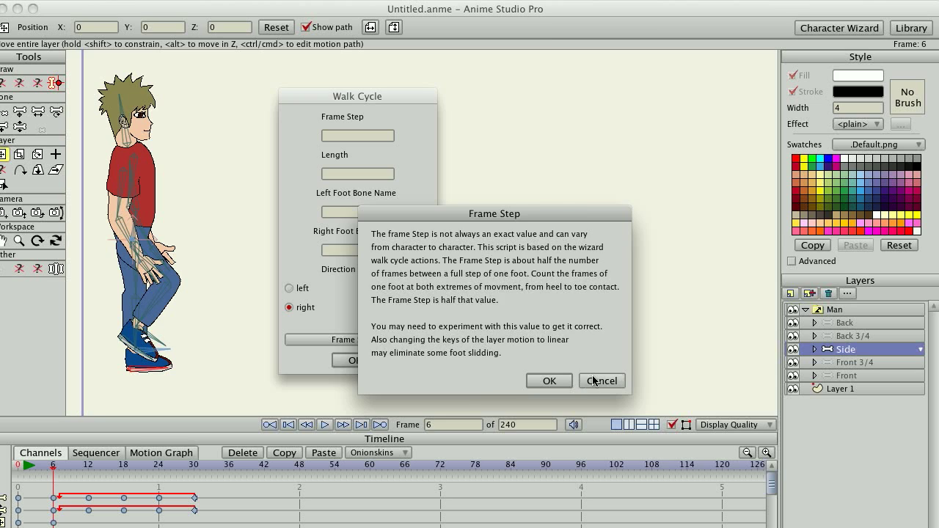
left_click(600, 380)
left_click(372, 341)
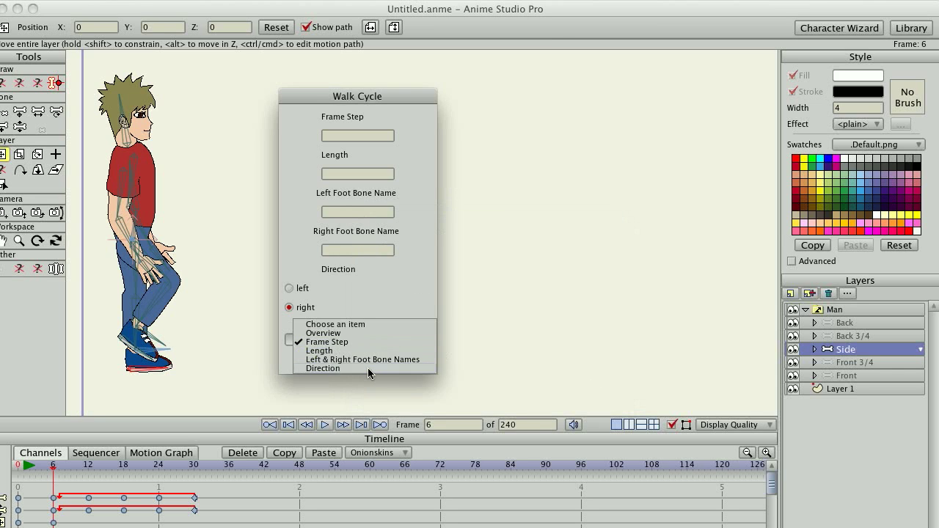
left_click(372, 372)
left_click(795, 406)
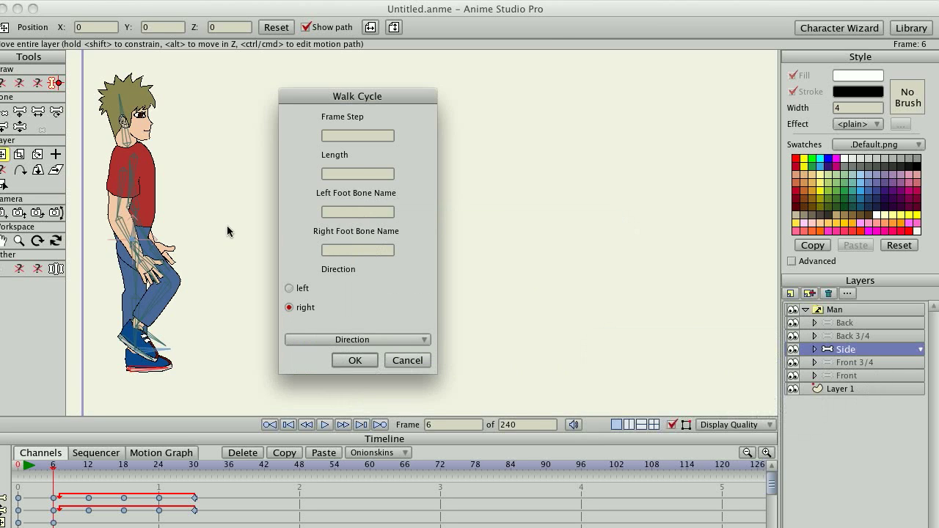
left_click(360, 136)
- Apply the walk cycle with frame step 6, length 200, leftfoot/rightfoot bones, walking right
type("6")
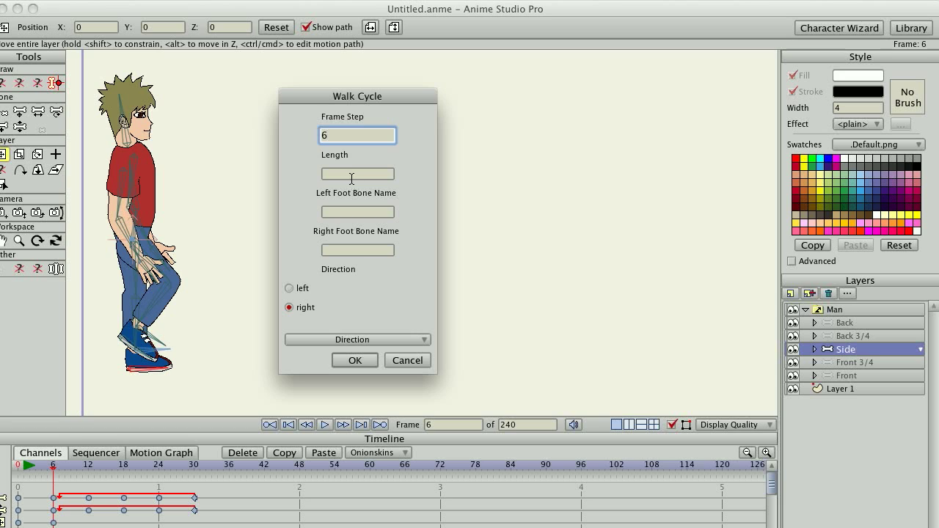
key("Tab")
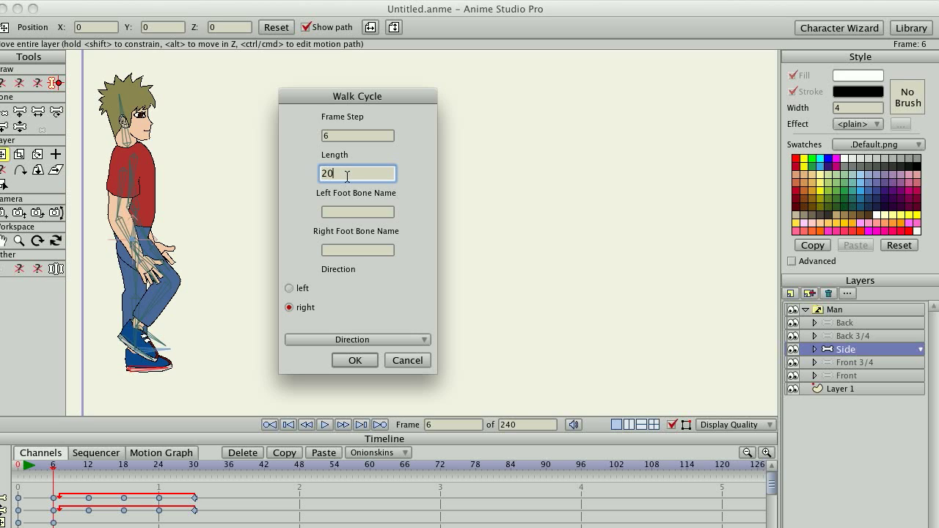
left_click(337, 212)
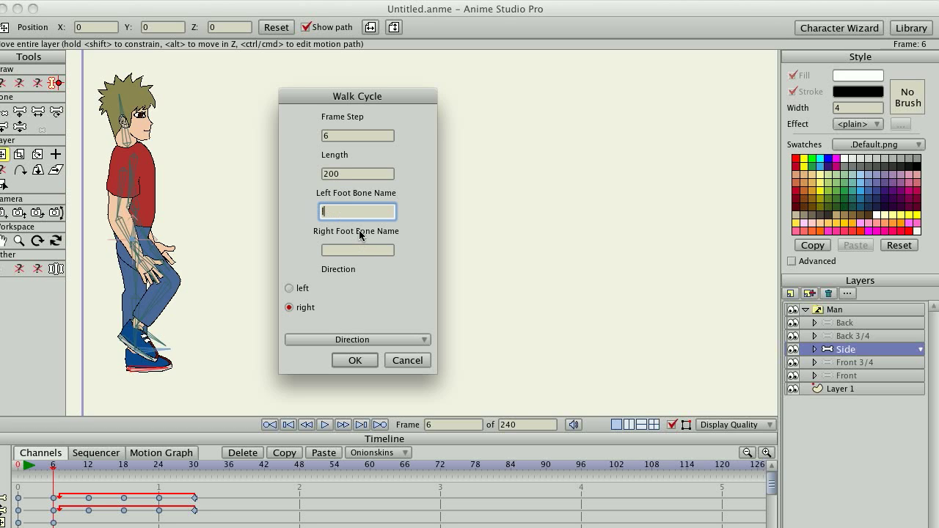
type("ot")
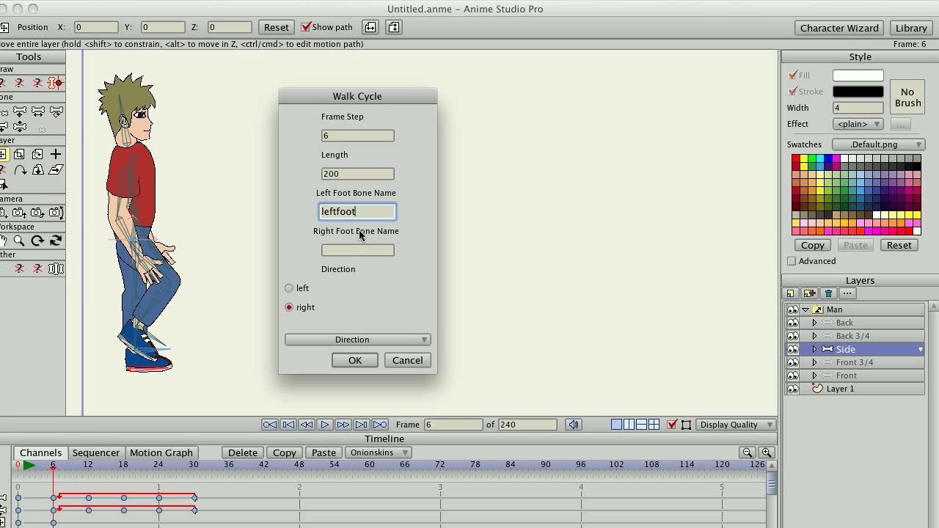
key("Tab")
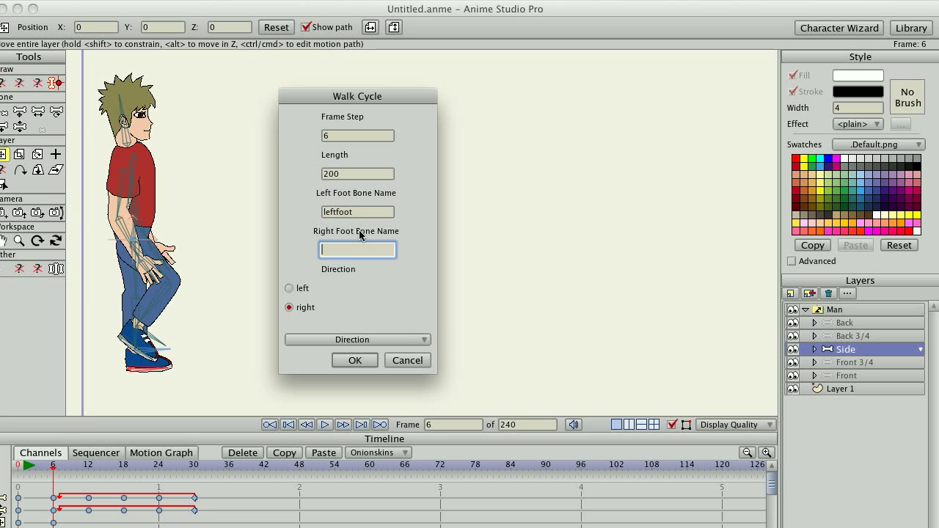
type("rightfoot")
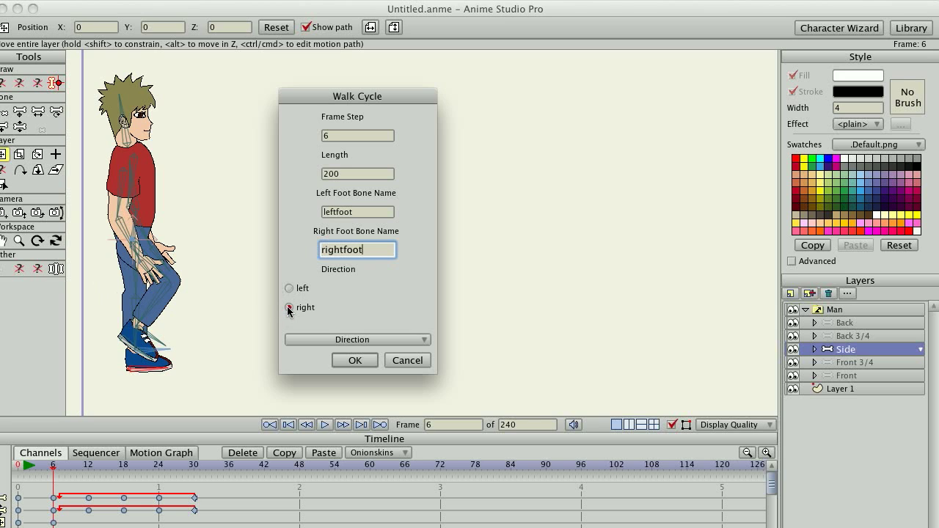
key("shift+Tab")
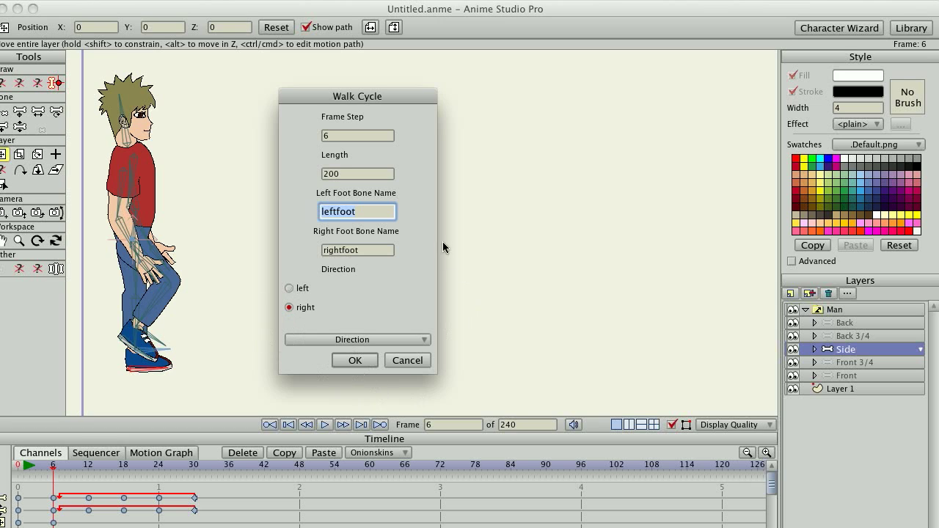
left_click(351, 360)
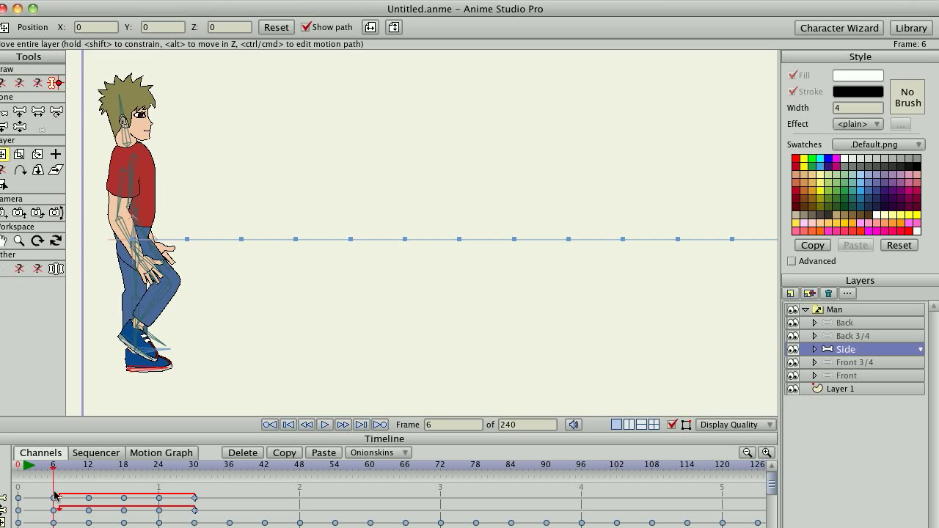
- Preview the rightward walk by scrubbing and playing to frame 74, then return to frame 6
left_click(58, 467)
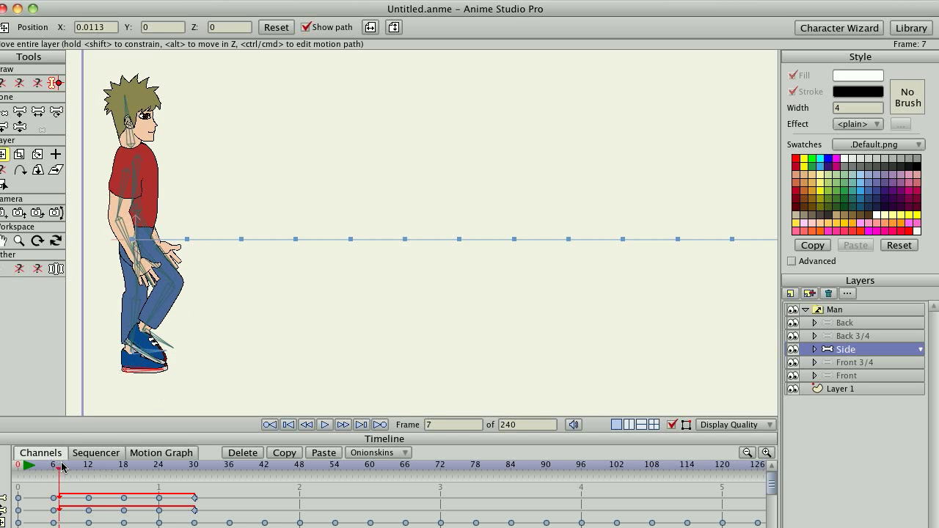
mouse_move(61, 467)
left_mouse_down()
mouse_move(257, 467)
mouse_move(293, 456)
mouse_move(424, 464)
mouse_move(96, 470)
mouse_move(262, 483)
mouse_move(325, 481)
mouse_move(55, 481)
left_mouse_up()
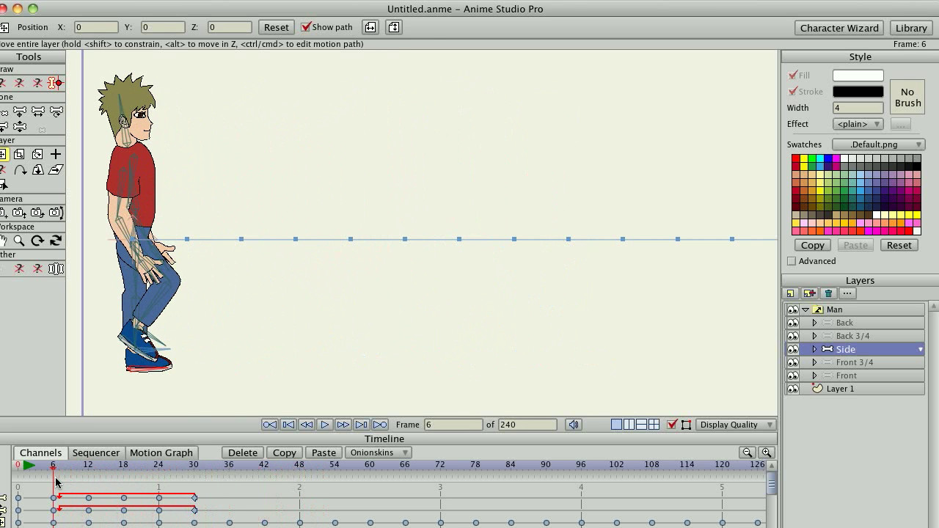
key("space")
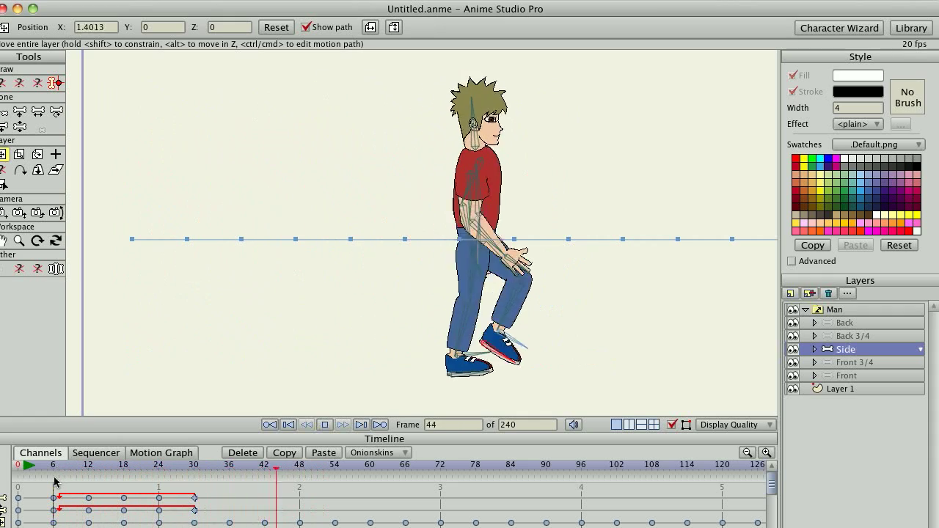
key("space")
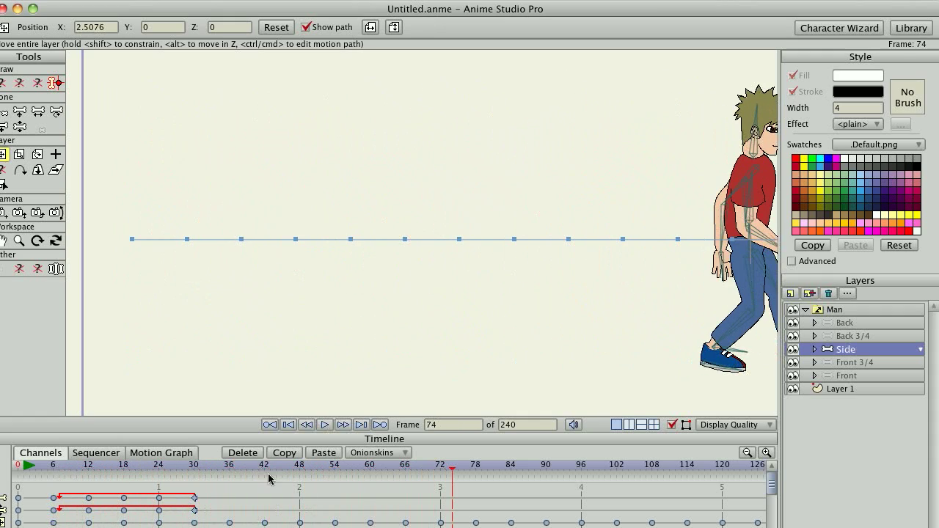
left_click_drag(395, 469, 53, 471)
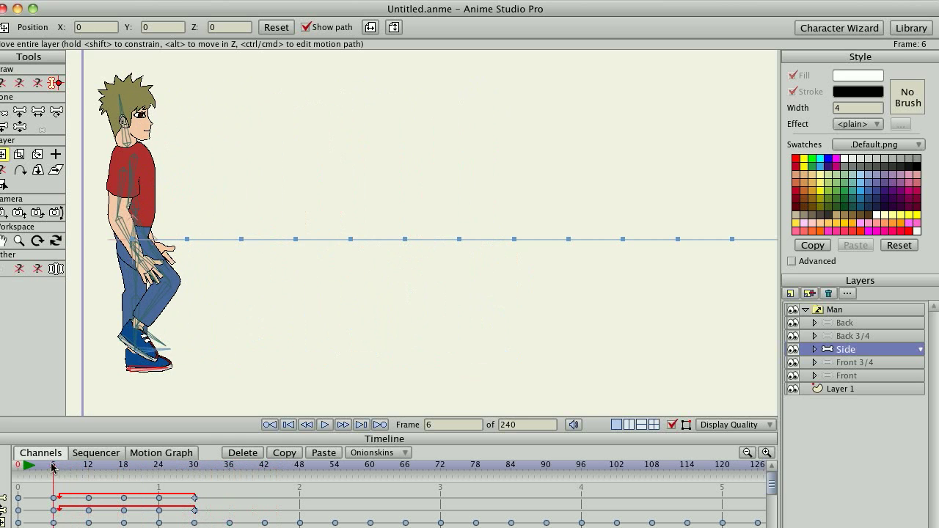
left_click_drag(53, 467, 89, 470)
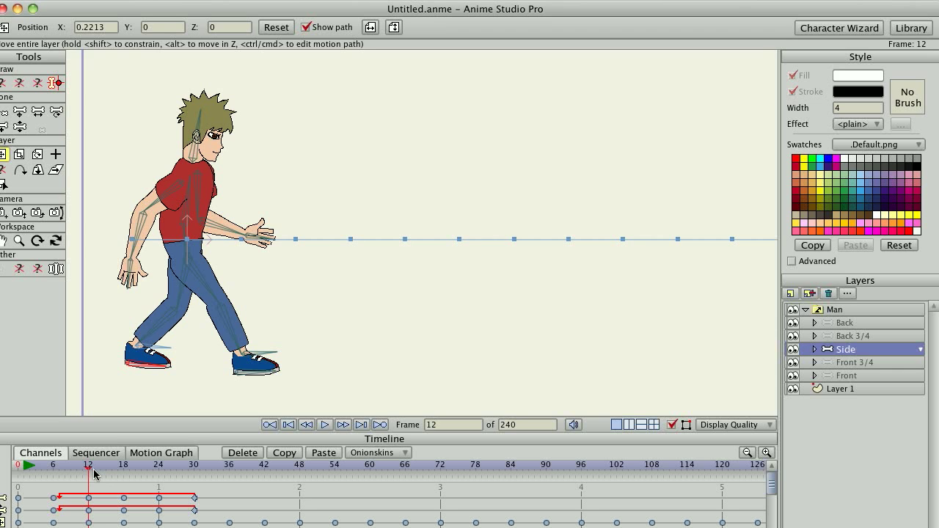
left_click(52, 465)
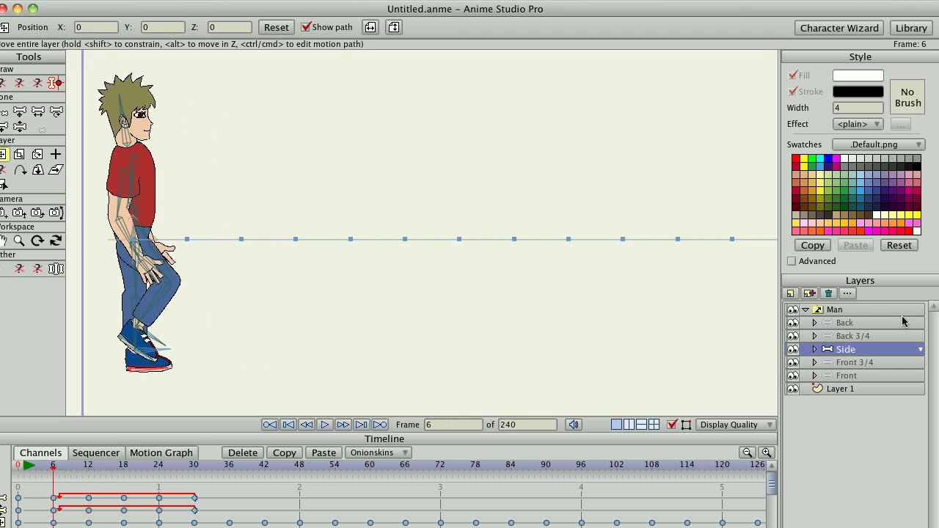
- Switch the Man to Front 3/4 and insert a copy of the Walk action at frame 1 on that layer
left_click(838, 311)
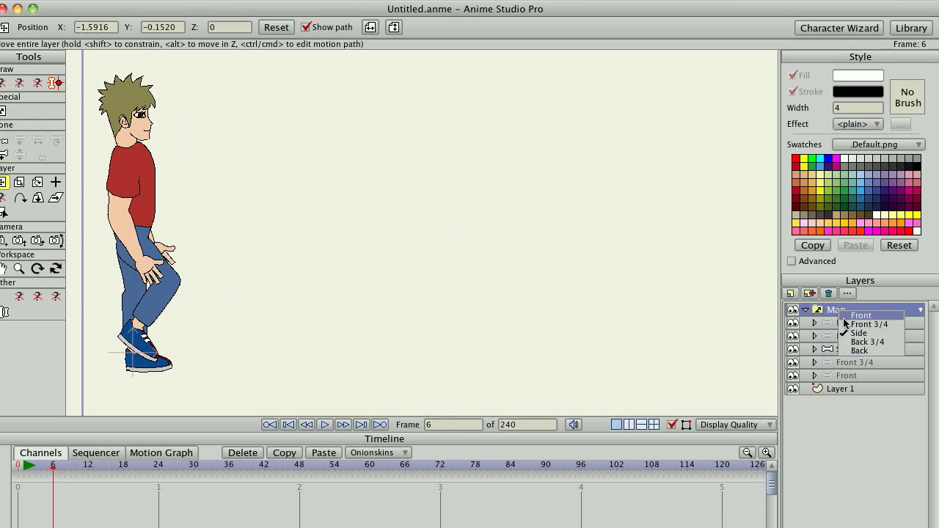
left_click(853, 325)
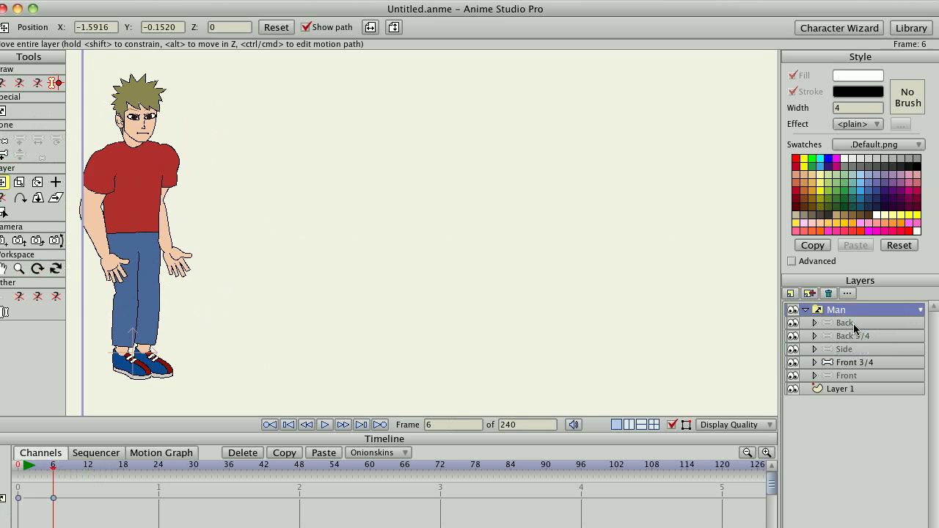
left_click(448, 0)
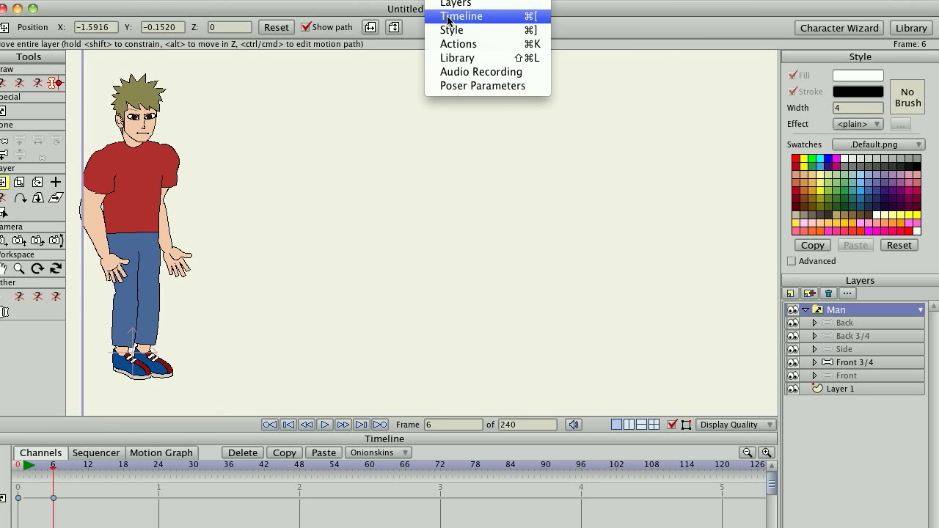
left_click(453, 46)
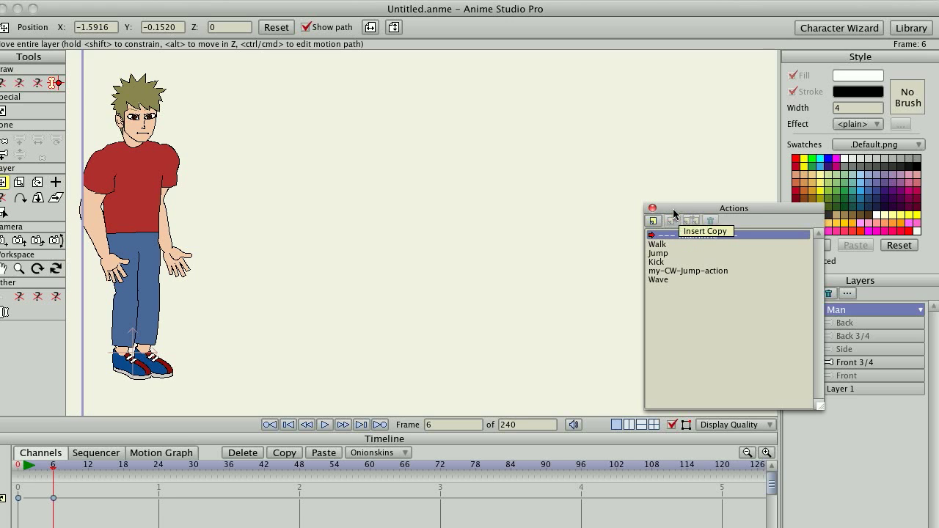
left_click_drag(671, 210, 503, 93)
left_click(864, 360)
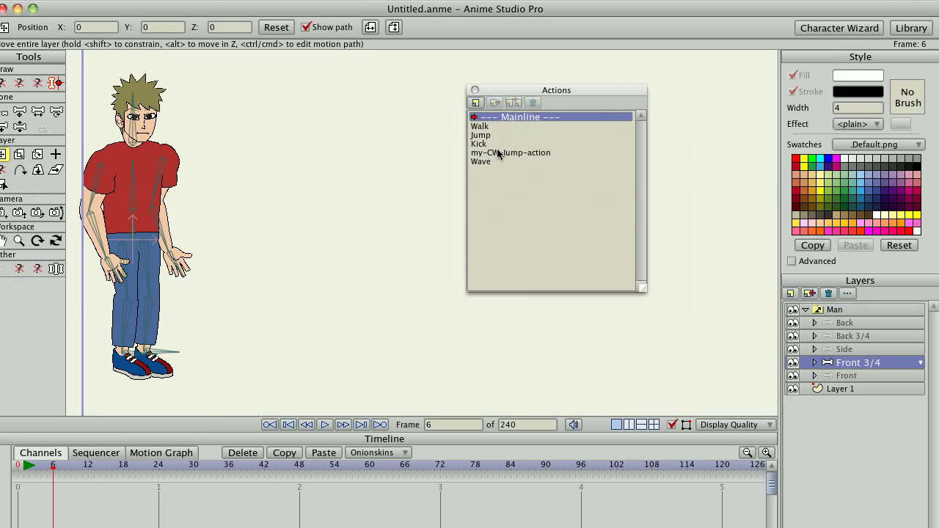
left_click(24, 468)
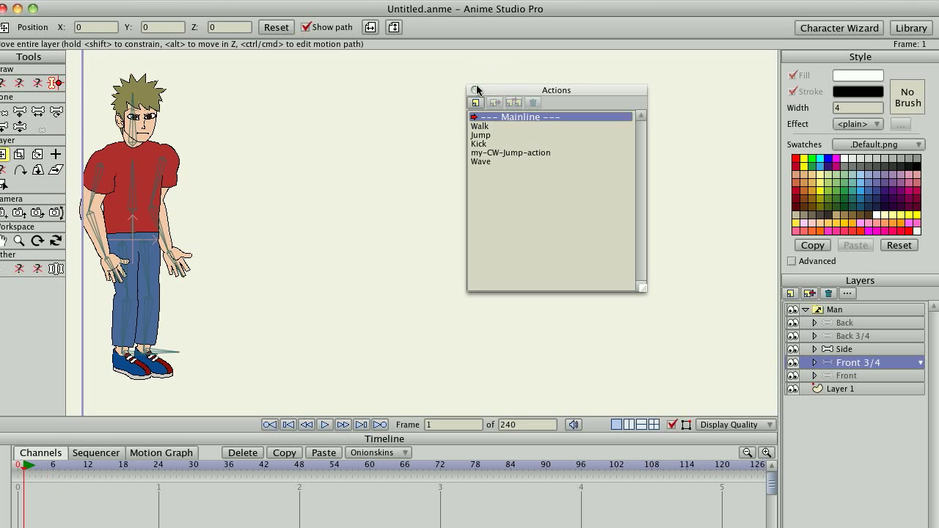
right_click(485, 127)
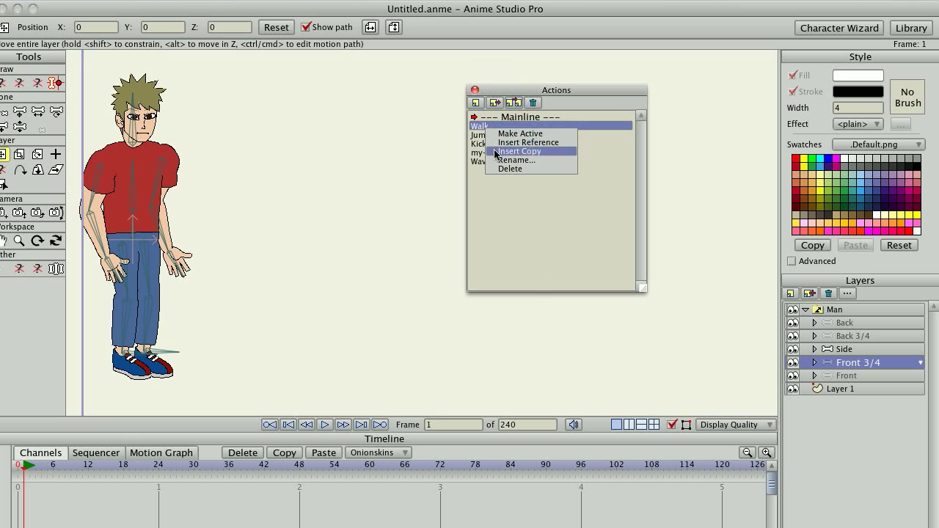
left_click(495, 151)
- Preview the front 3/4 walk from frame 6 through 26, ending back at frame 6
left_click(474, 89)
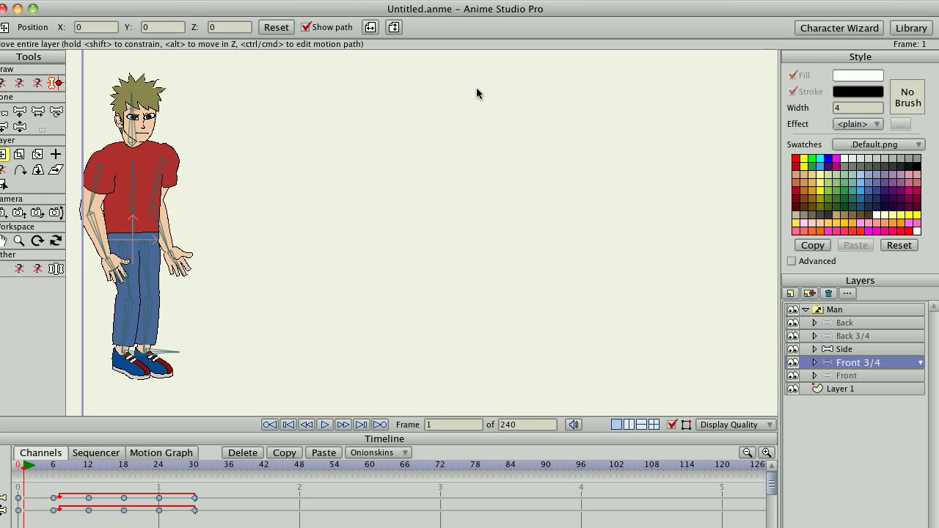
left_click(55, 467)
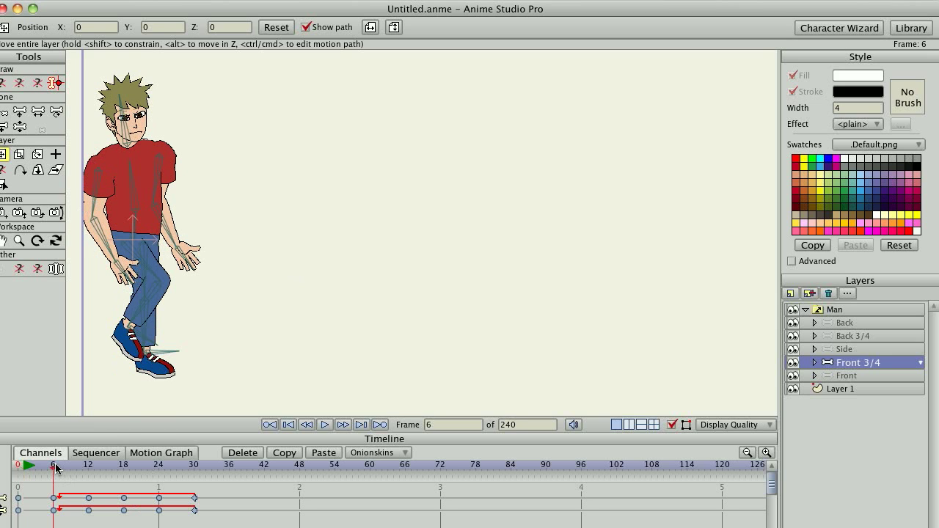
left_click(281, 315)
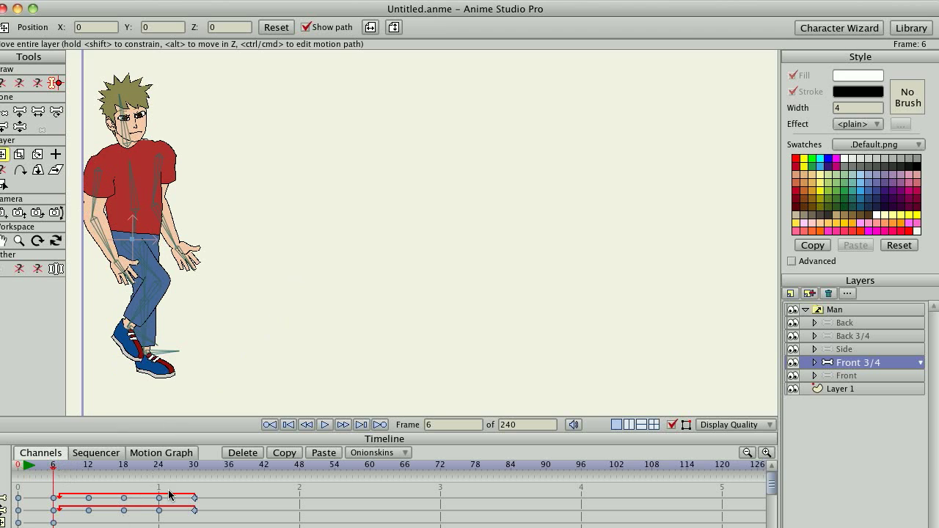
left_click_drag(66, 467, 152, 470)
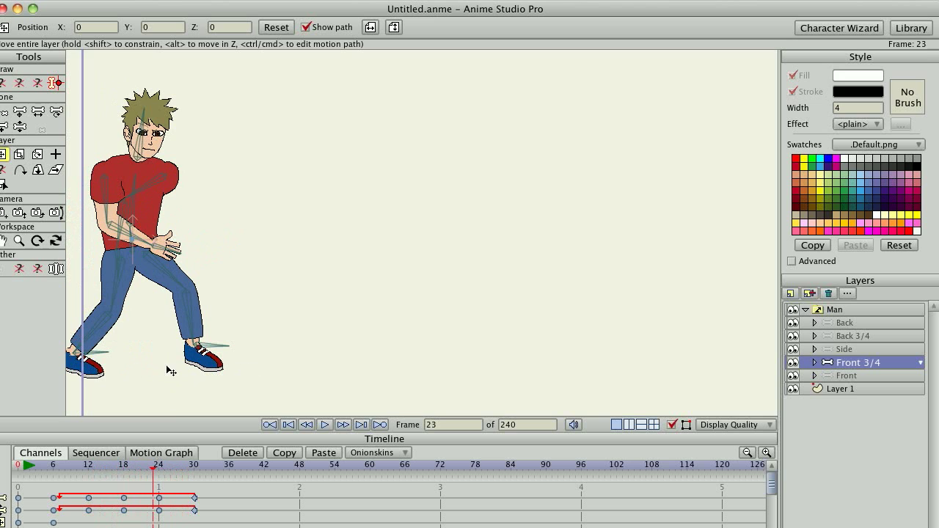
left_click_drag(116, 470, 54, 477)
left_click_drag(145, 469, 53, 477)
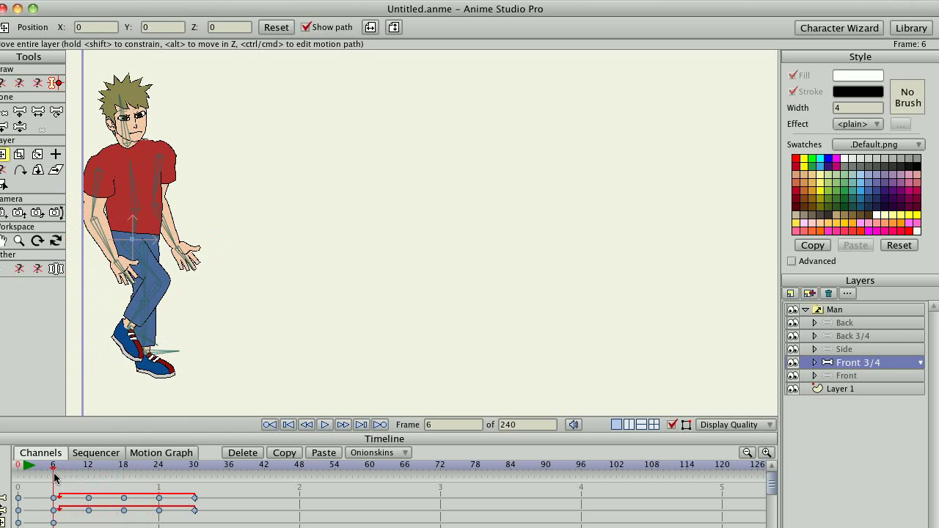
- Zoom in on the shoes, select the right foot bone and go to frame 0
scroll(342, 319, "up", 5)
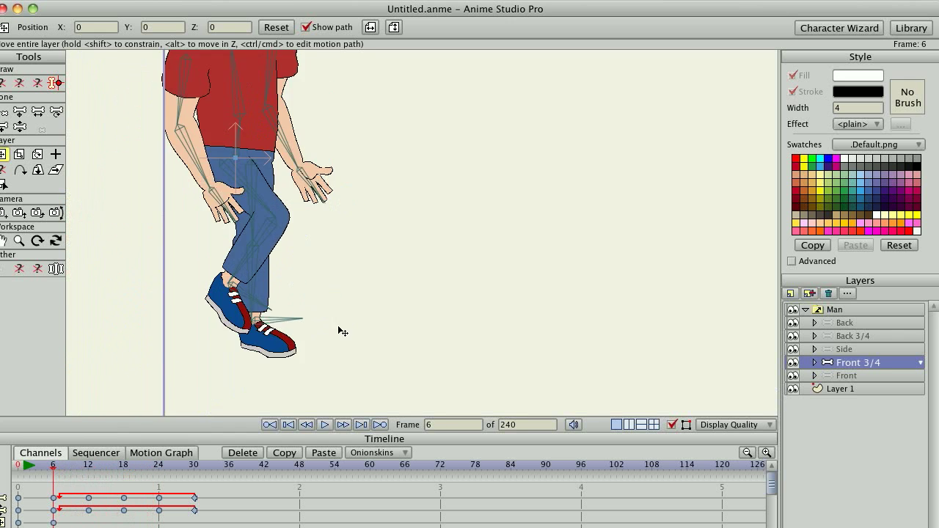
scroll(334, 332, "up", 4)
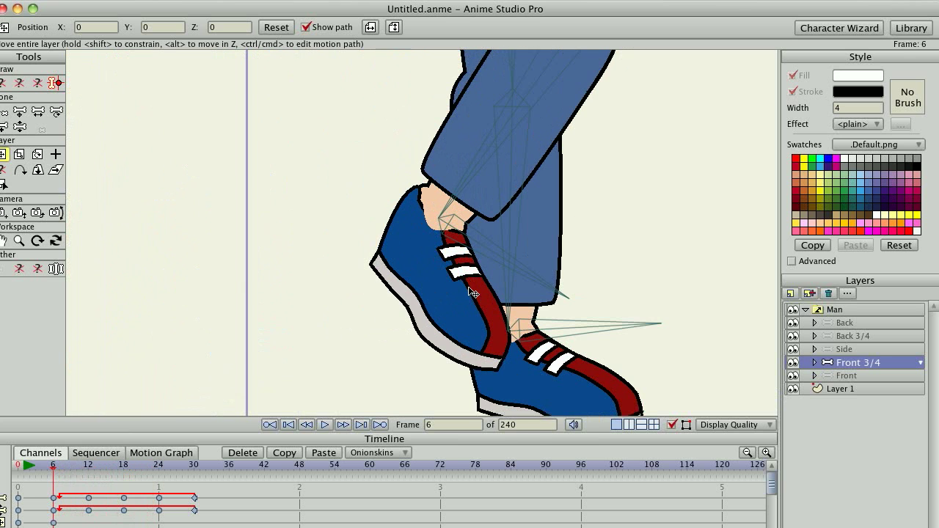
left_click_drag(484, 325, 374, 284)
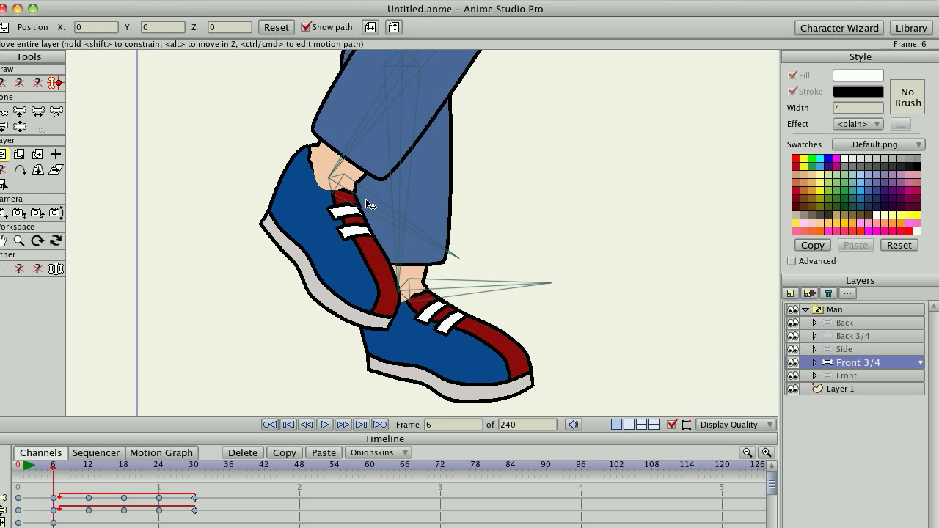
key("b")
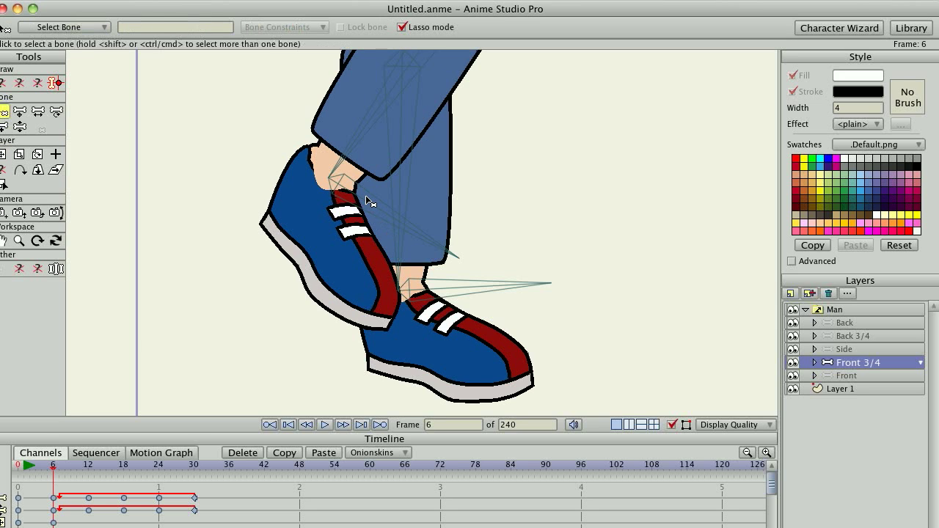
left_click(366, 194)
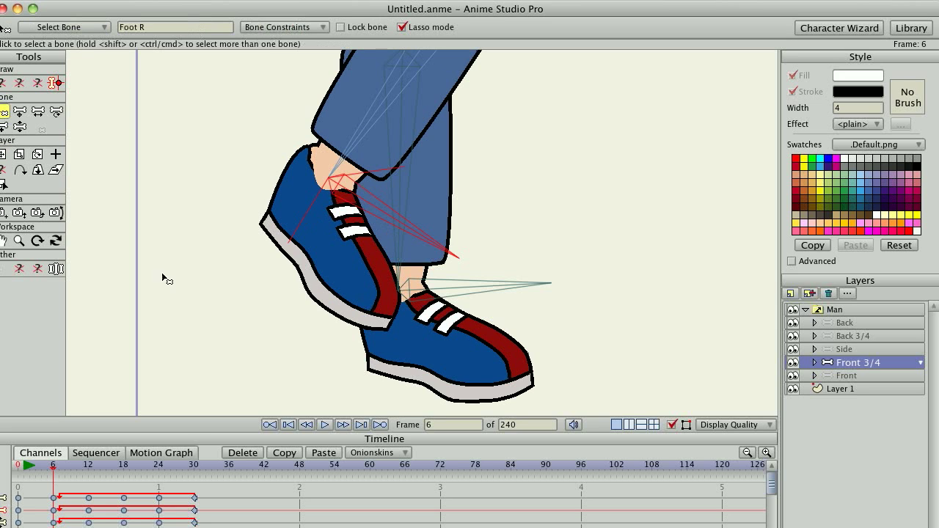
left_click(16, 466)
- Add a bone along the right shoe's sole and name it rightfoot
scroll(409, 257, "up", 4)
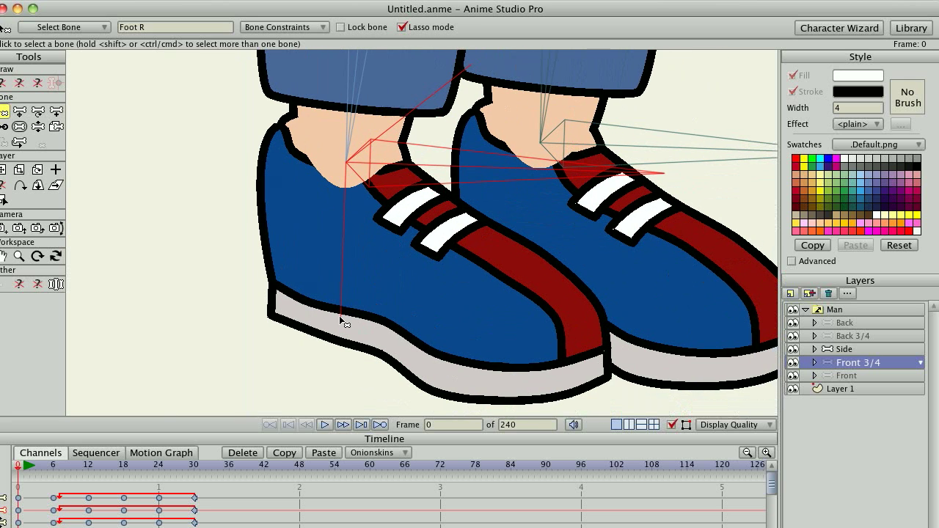
key("a")
left_click_drag(290, 288, 553, 303)
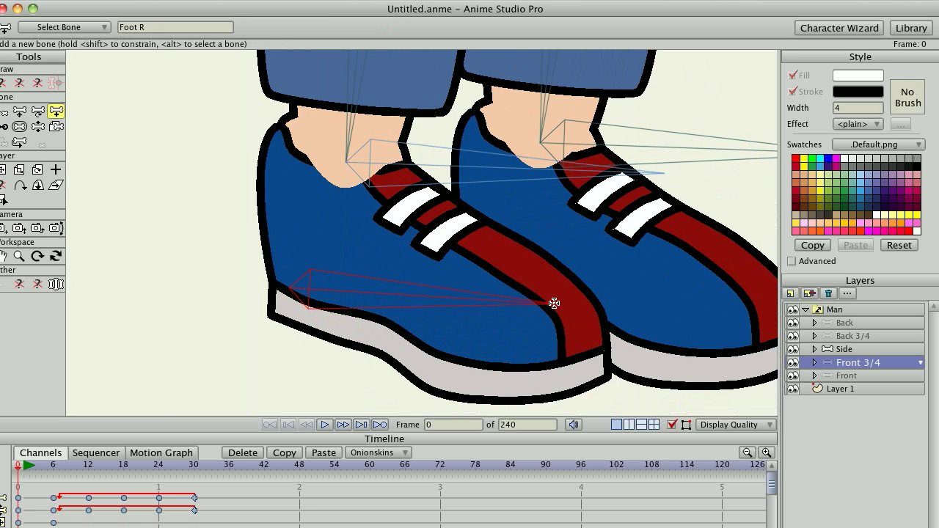
key("t")
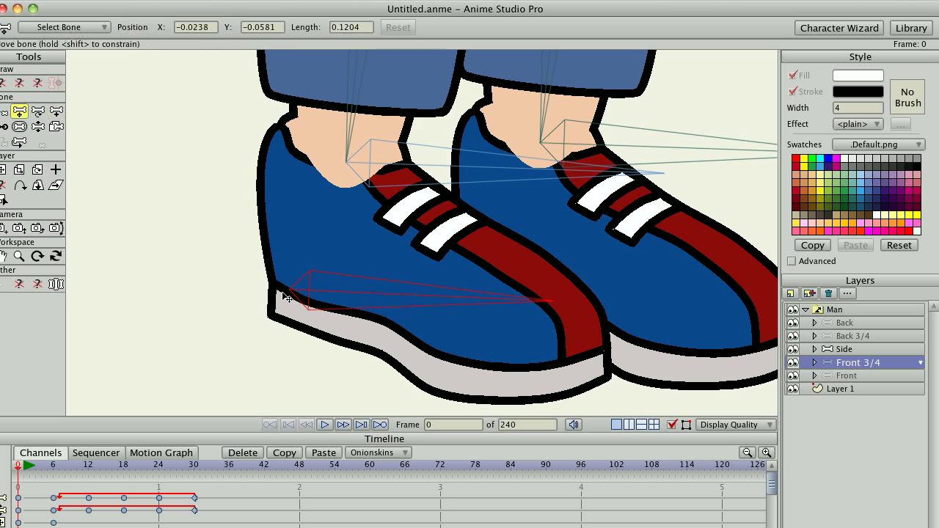
left_click_drag(286, 296, 275, 306)
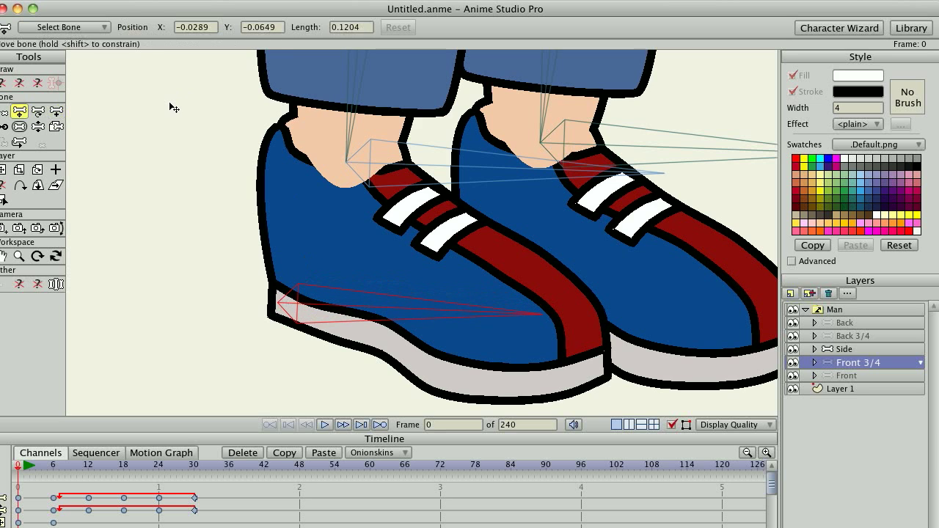
key("b")
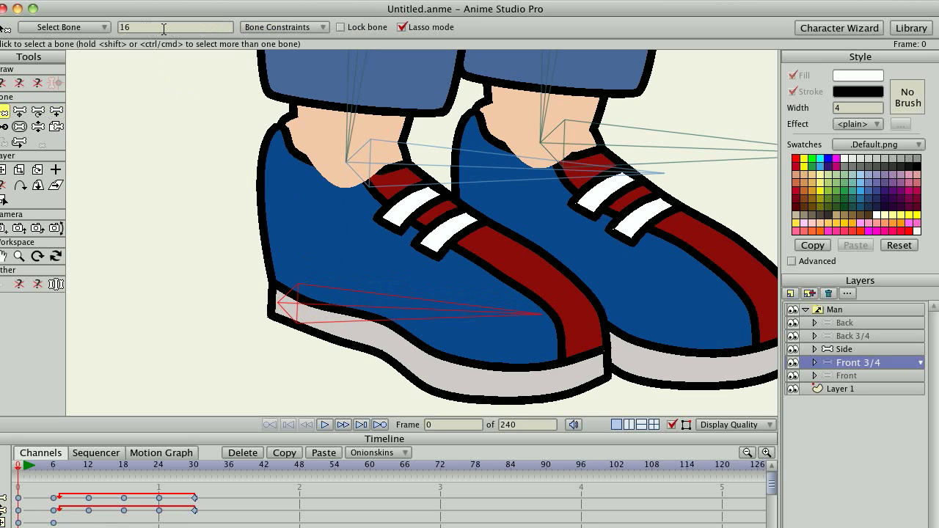
left_click(162, 28)
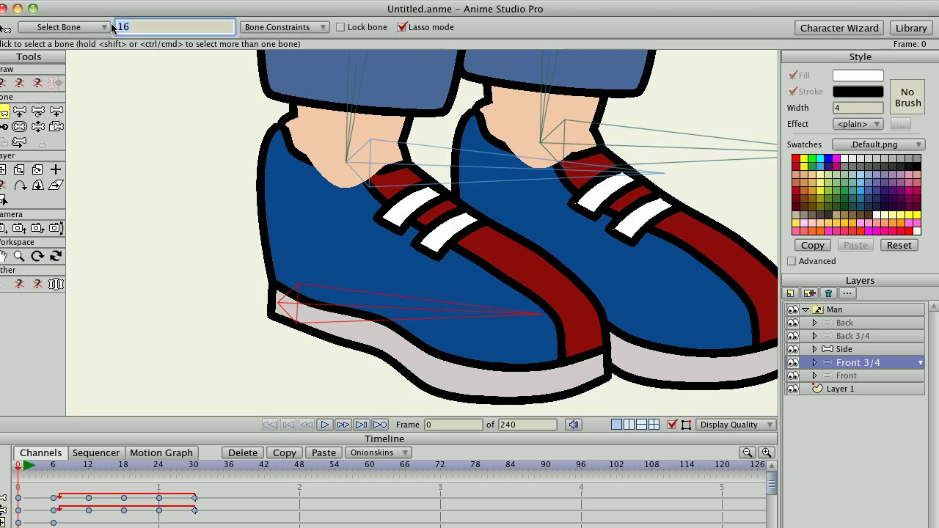
type("rightfoot")
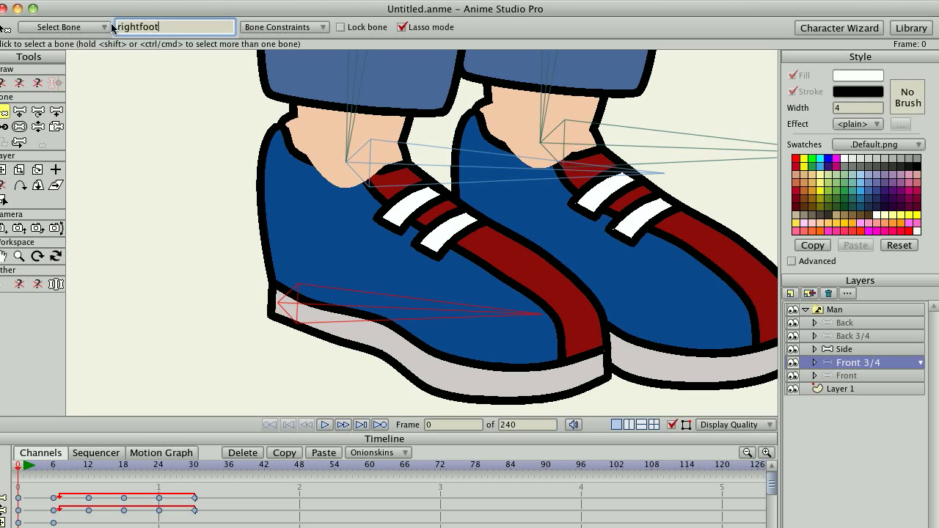
key("Return")
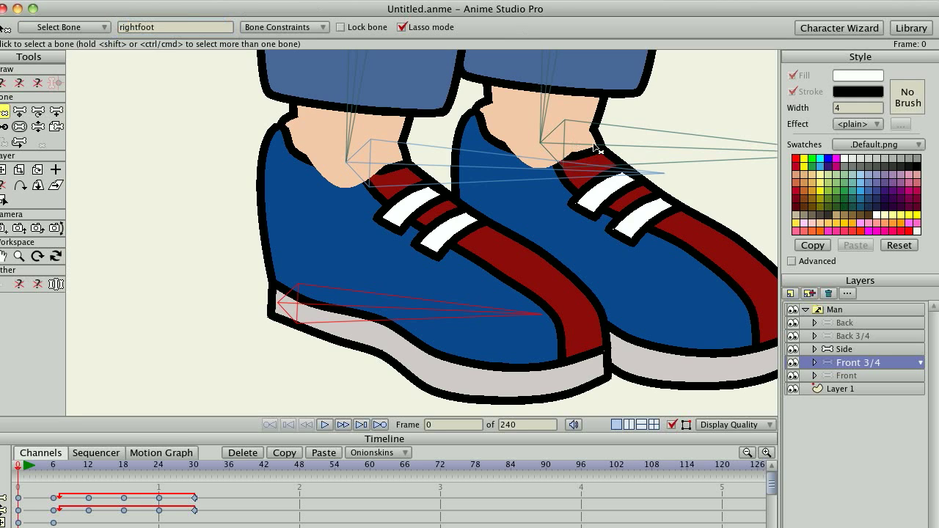
- Select the left foot bone and draw a second new bone across the other shoe
left_click(593, 146)
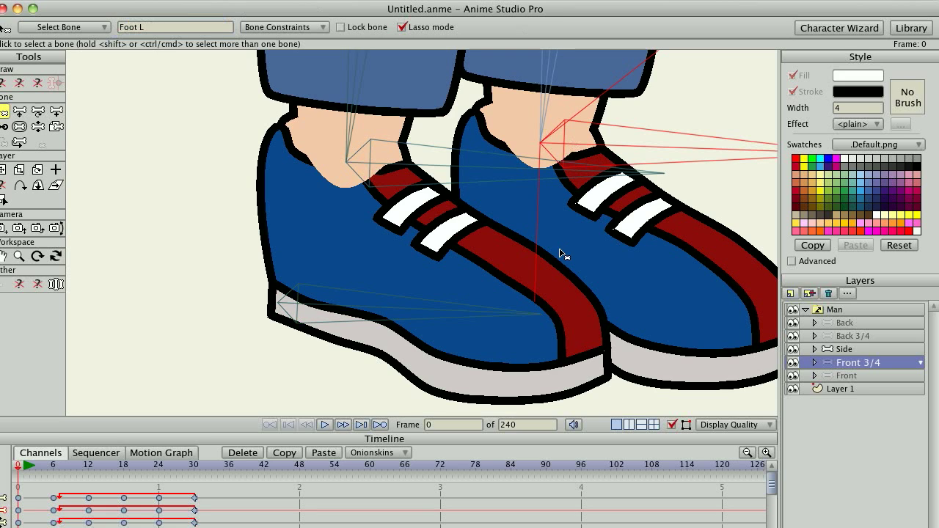
key("a")
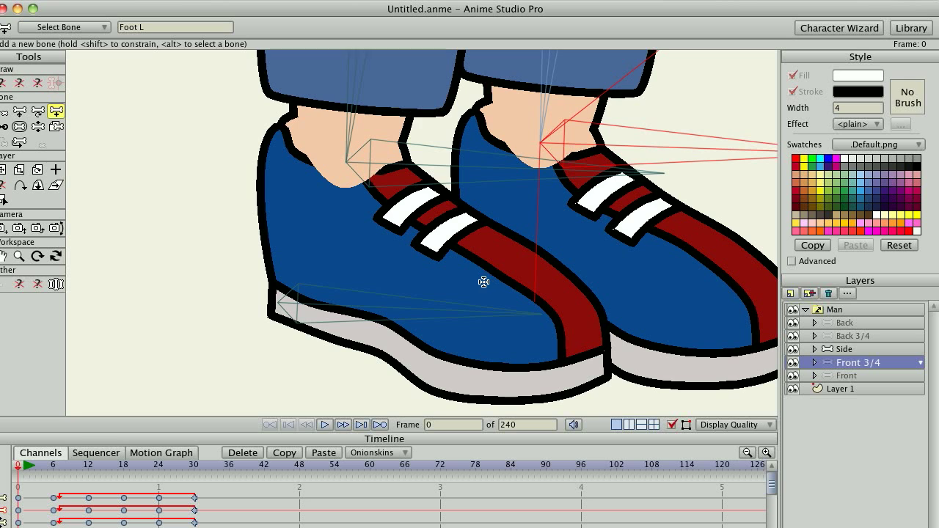
left_click_drag(477, 282, 768, 304)
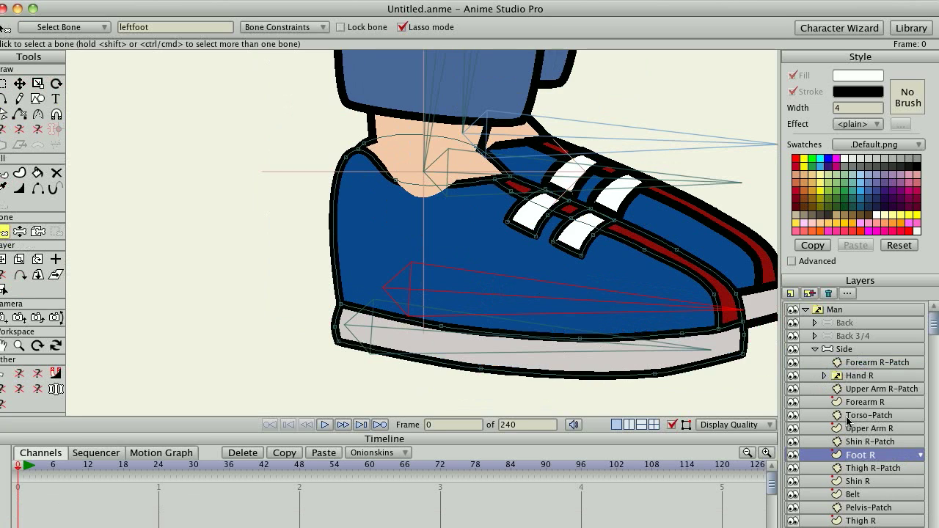
- Switch the Man to the back 3/4 view and delete the keyframes at frame 6
left_click(814, 349)
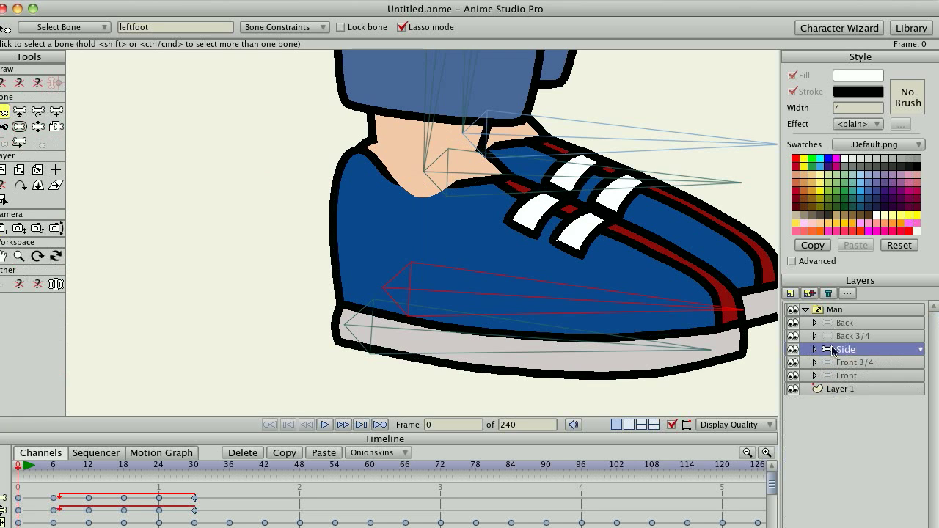
left_click(840, 312)
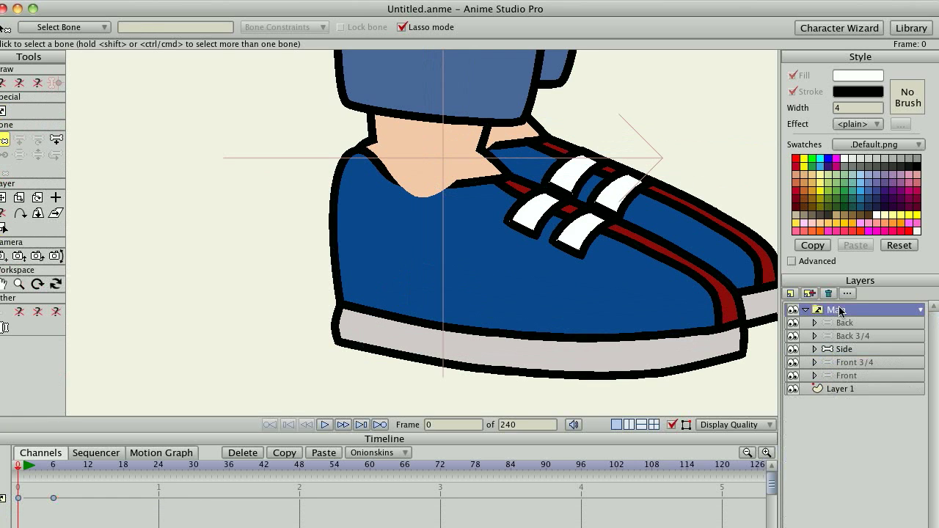
right_click(840, 311)
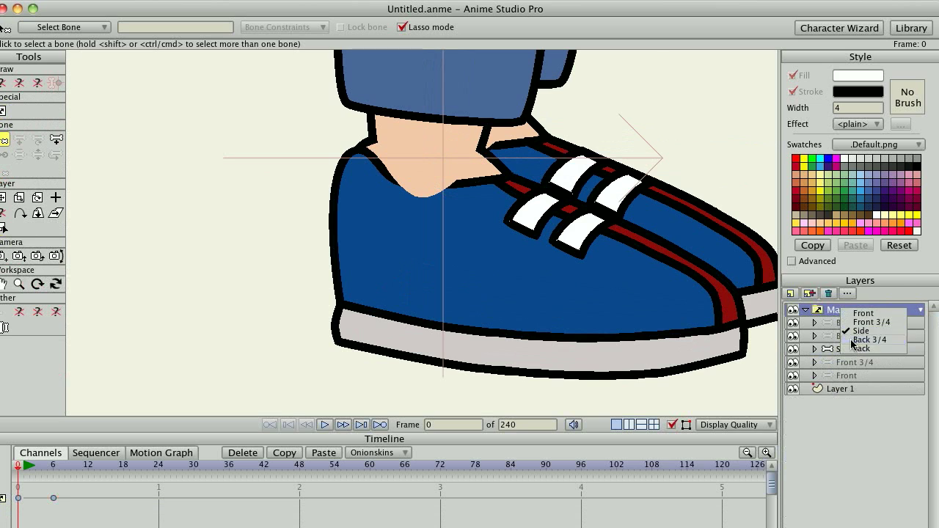
left_click(853, 340)
left_click(54, 499)
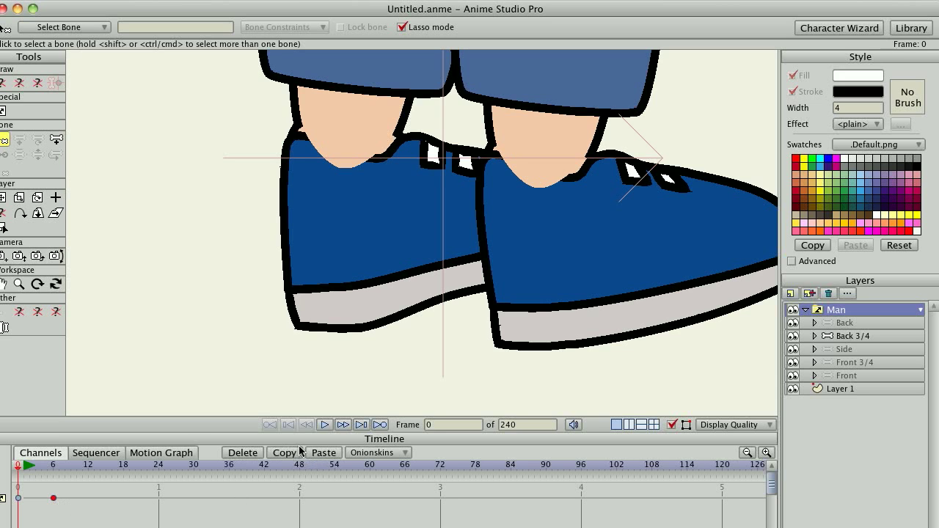
left_click(241, 453)
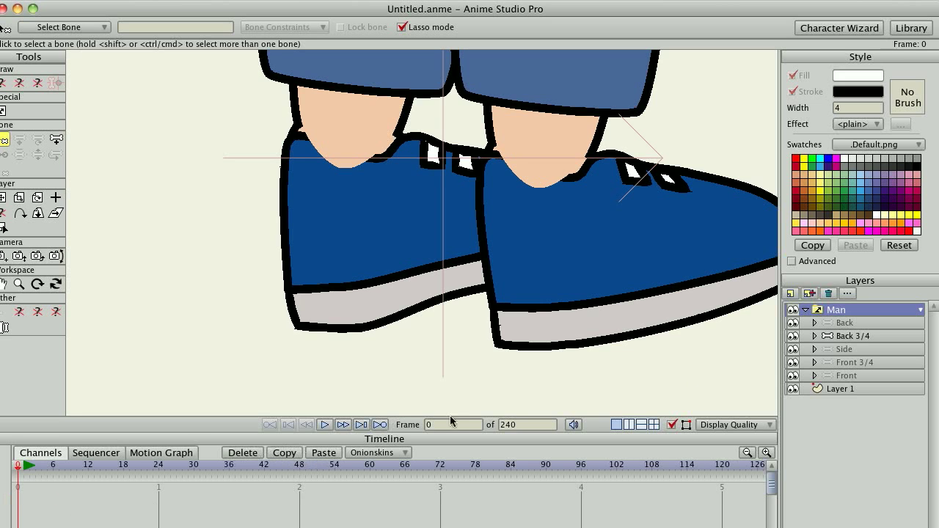
- Switch the Man back to the Front 3/4 view and select the Front 3/4 layer
left_click(844, 312)
left_click(847, 350)
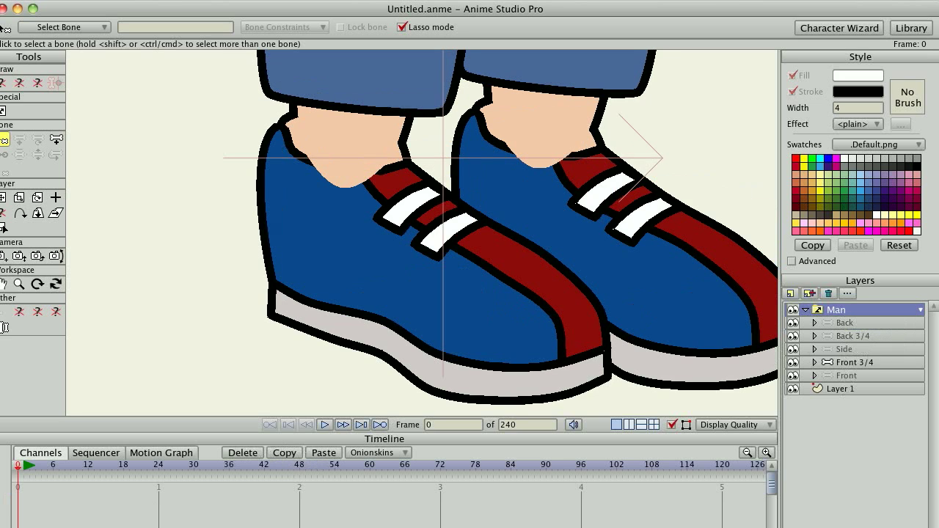
left_click(853, 362)
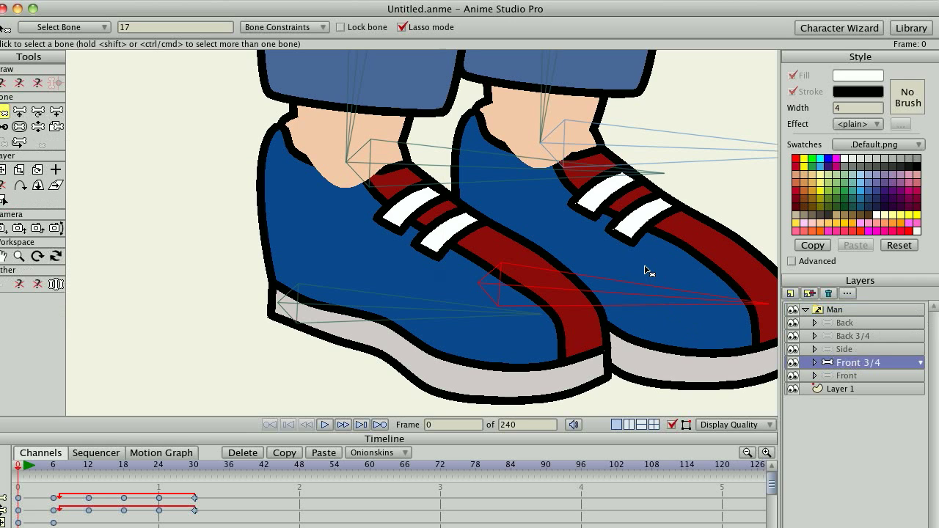
- Hide the Foot R shoe and nudge the second new bone down onto the sole
left_click(446, 269, "alt+super")
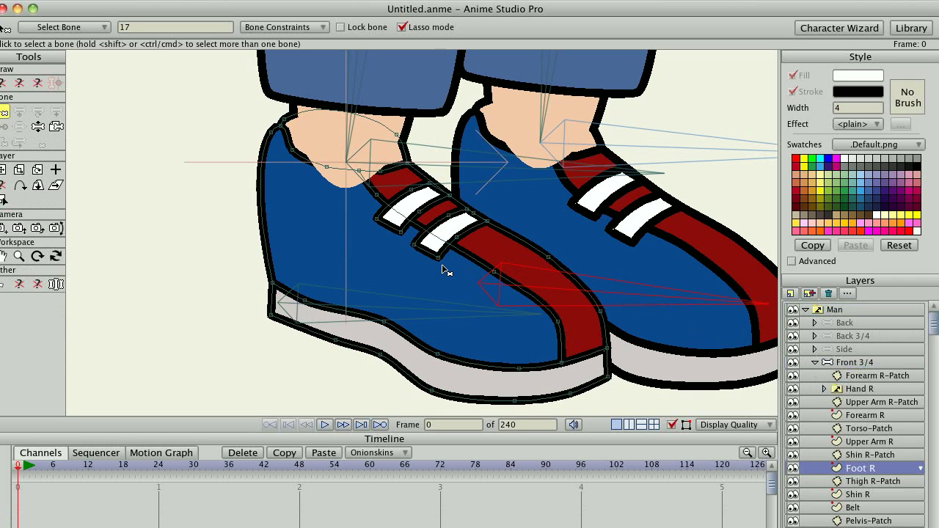
left_click(793, 469)
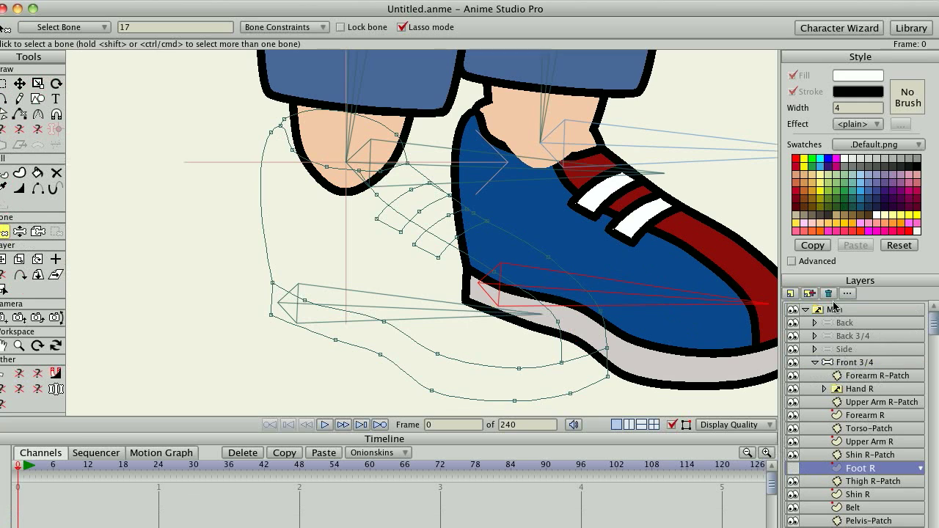
left_click(843, 362)
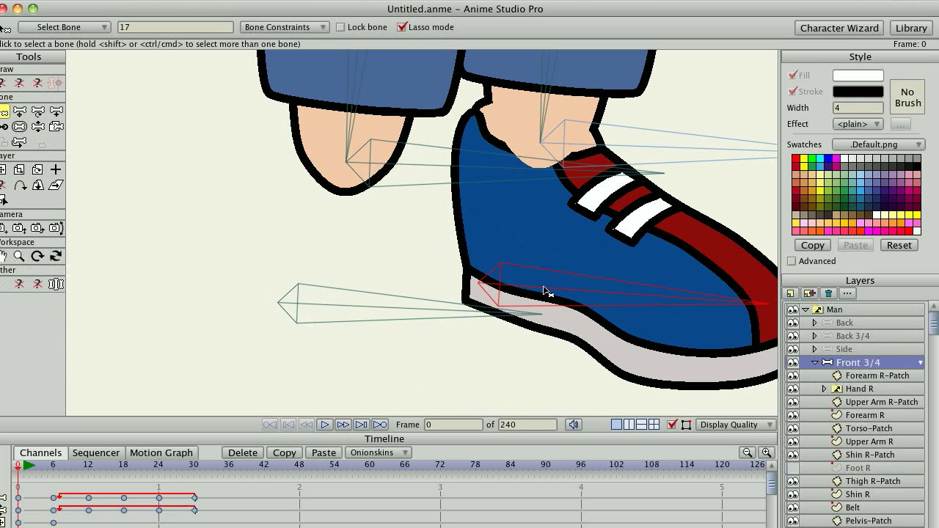
key("t")
left_click_drag(543, 290, 539, 297)
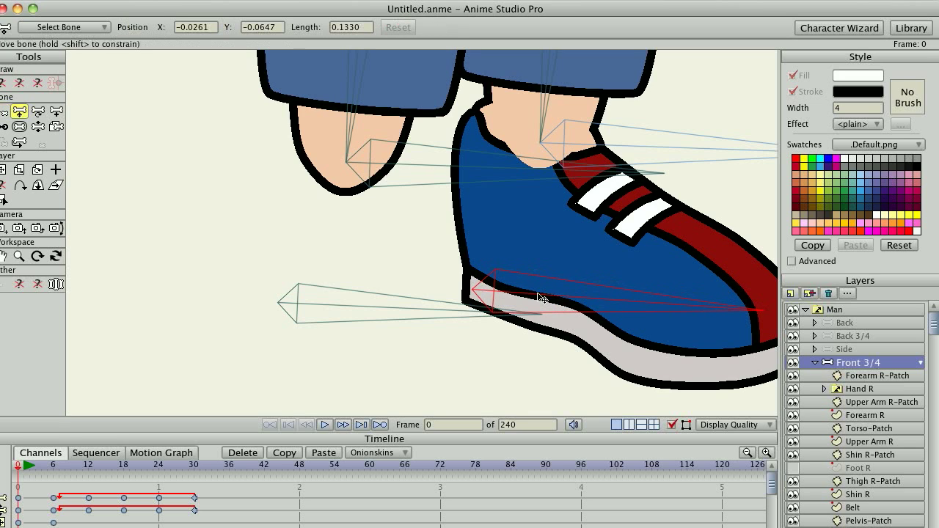
- Rename that bone leftfoot and show the Foot R shoe again
key("s")
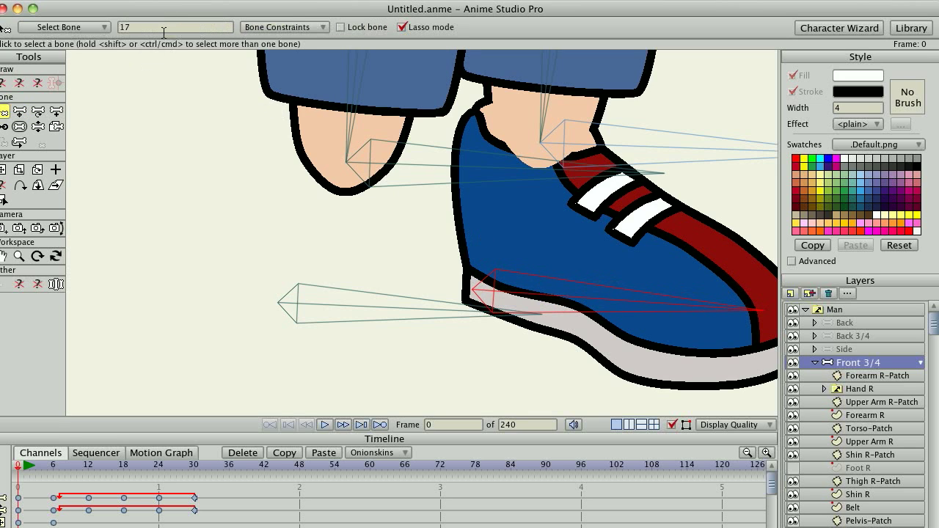
left_click(163, 32)
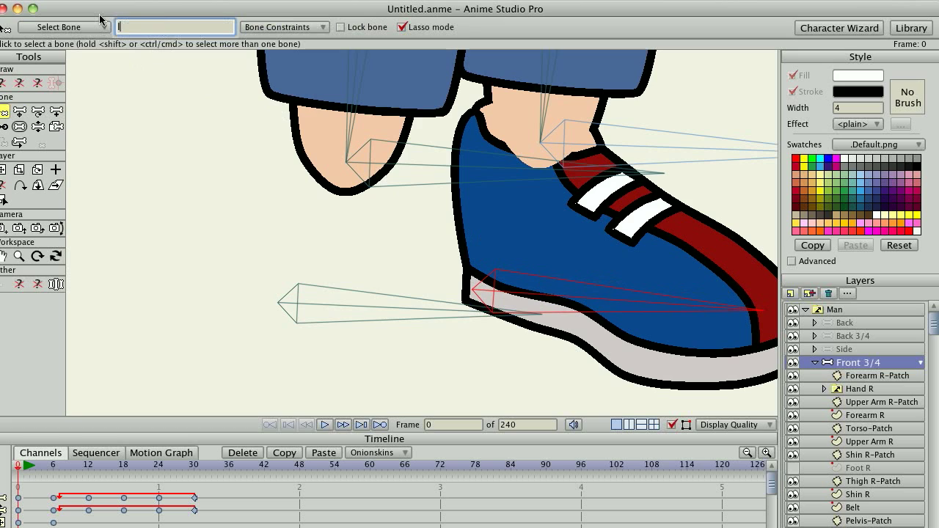
type("leftfoot")
key("Return")
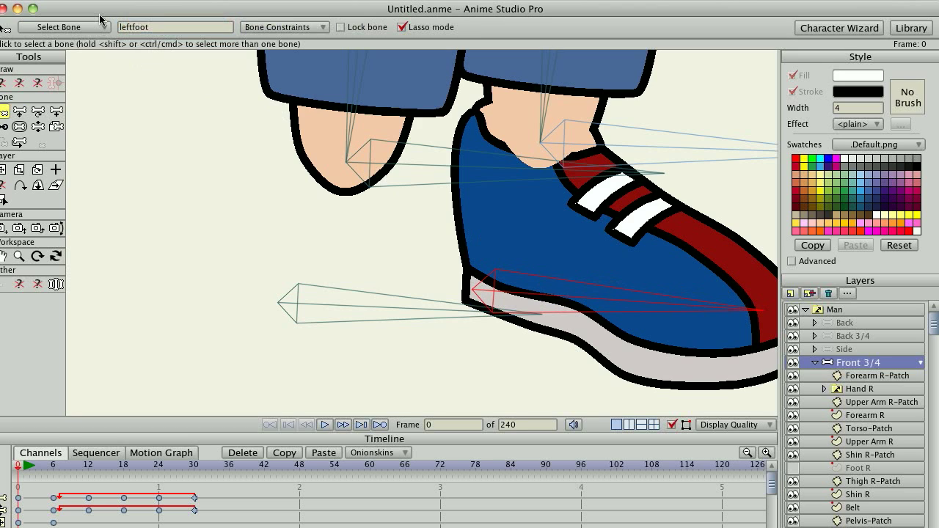
left_click(792, 467)
scroll(360, 222, "down", 5)
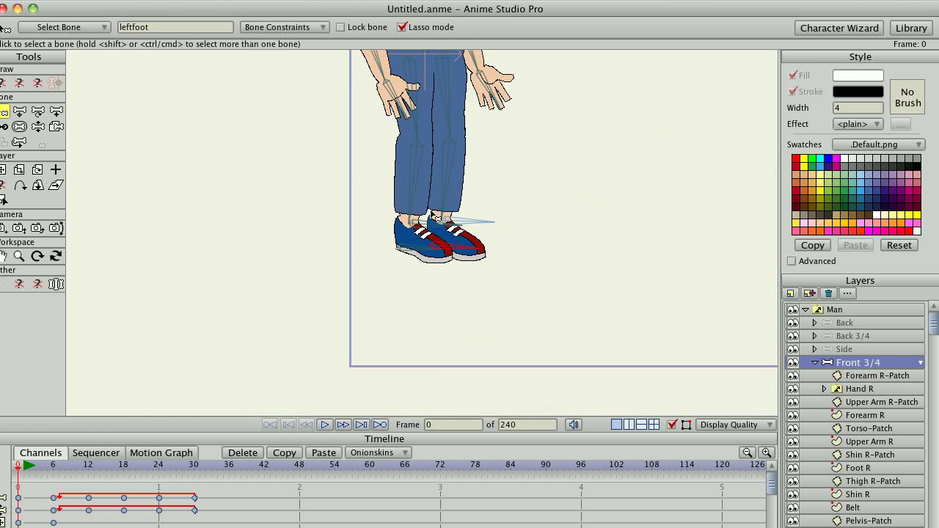
- Frame the whole character, scrub from frame 6, and open the Vern-menu-scripts script list
left_click_drag(360, 222, 233, 339)
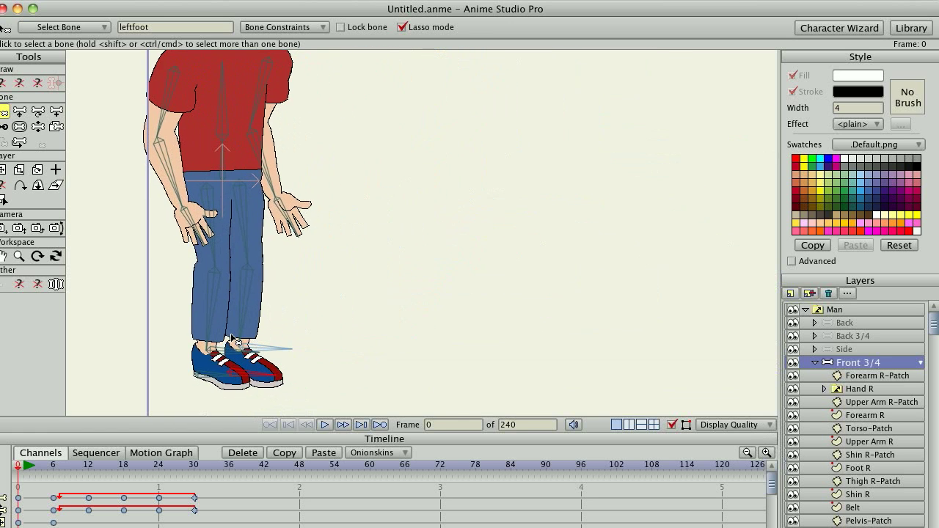
left_click(52, 470)
mouse_move(55, 473)
left_mouse_down()
mouse_move(218, 470)
mouse_move(76, 470)
mouse_move(53, 473)
mouse_move(199, 473)
mouse_move(53, 473)
mouse_move(117, 473)
mouse_move(51, 483)
left_mouse_up()
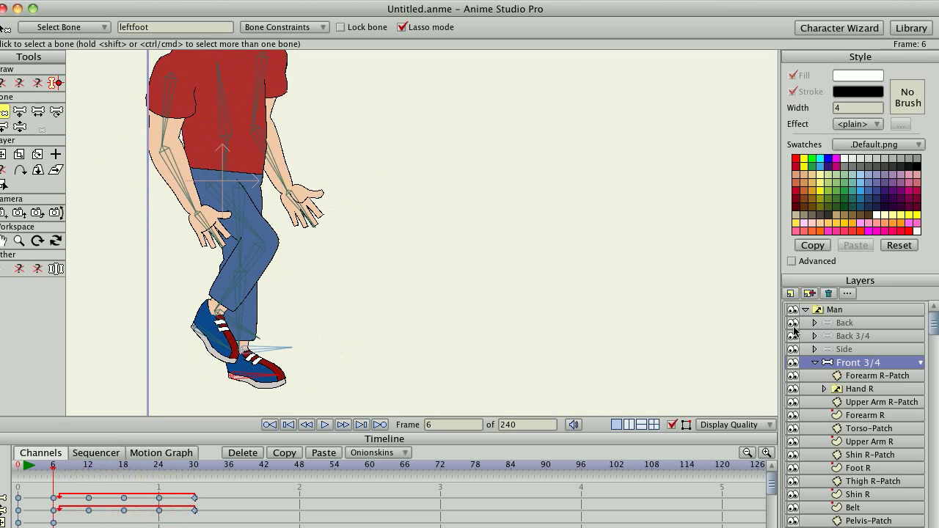
scroll(597, 271, "down", 2)
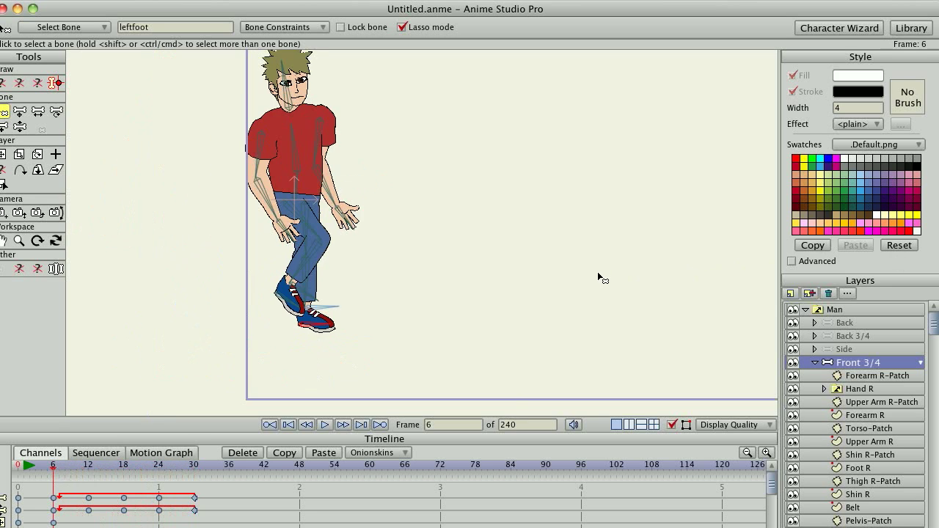
left_click_drag(589, 272, 434, 304)
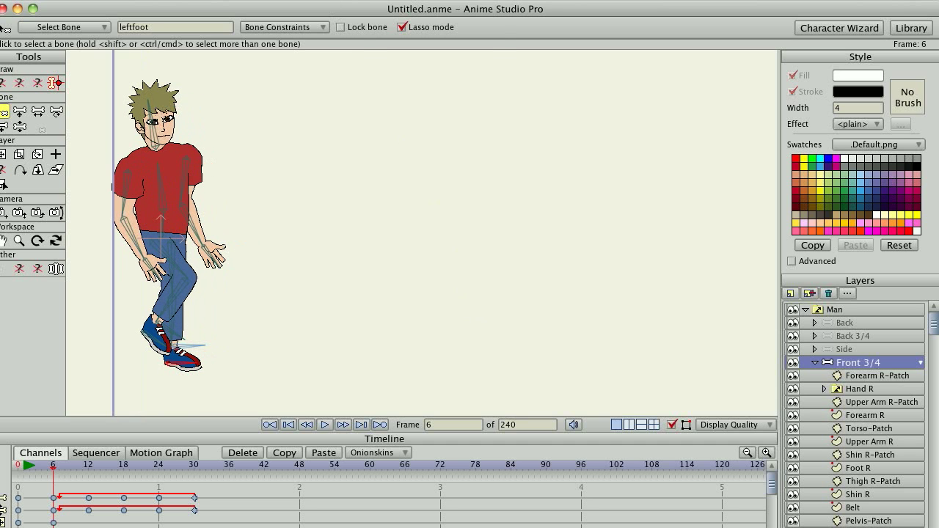
left_click(381, 0)
mouse_move(389, 127)
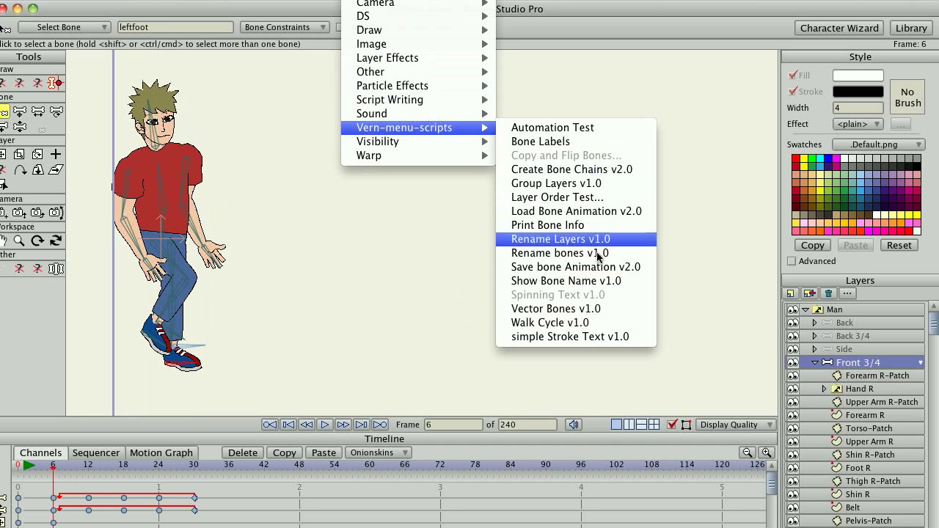
- Apply Walk Cycle v1.0 with frame step 6, length 200, leftfoot/rightfoot bones, walking right
left_click(583, 322)
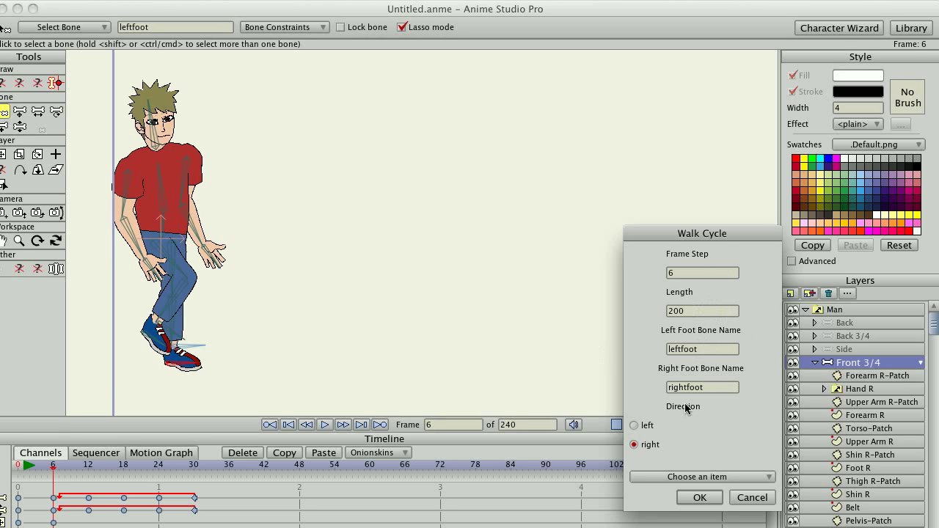
left_click(698, 498)
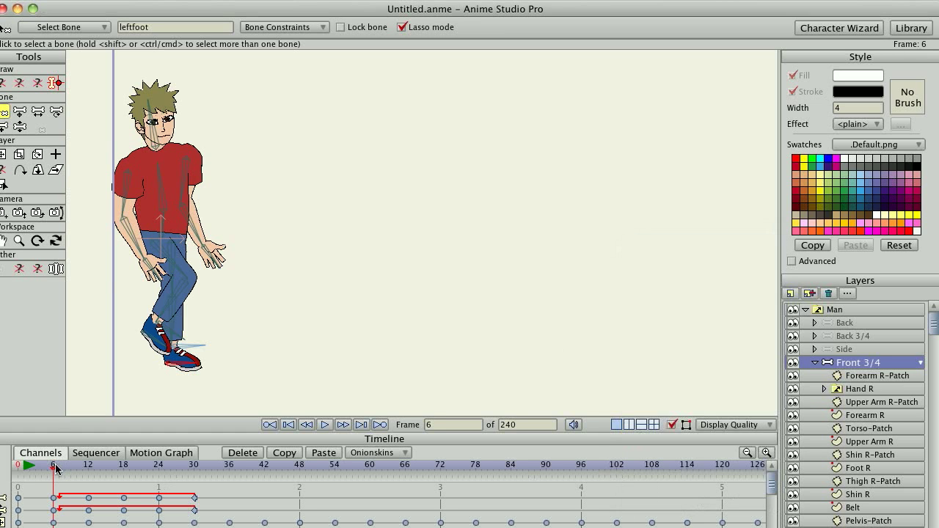
left_click_drag(56, 469, 385, 478)
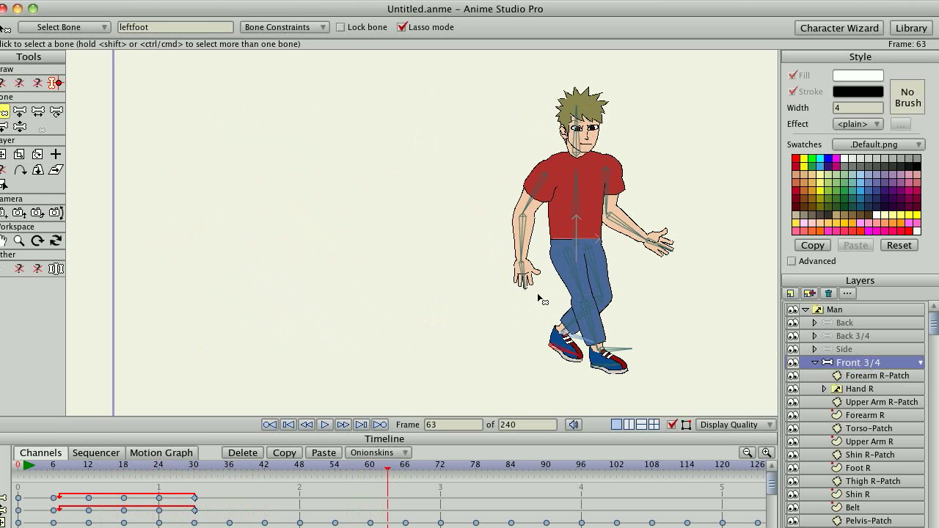
- Show the layer's straight motion path and scrub the walk along it to frame 51
key("t")
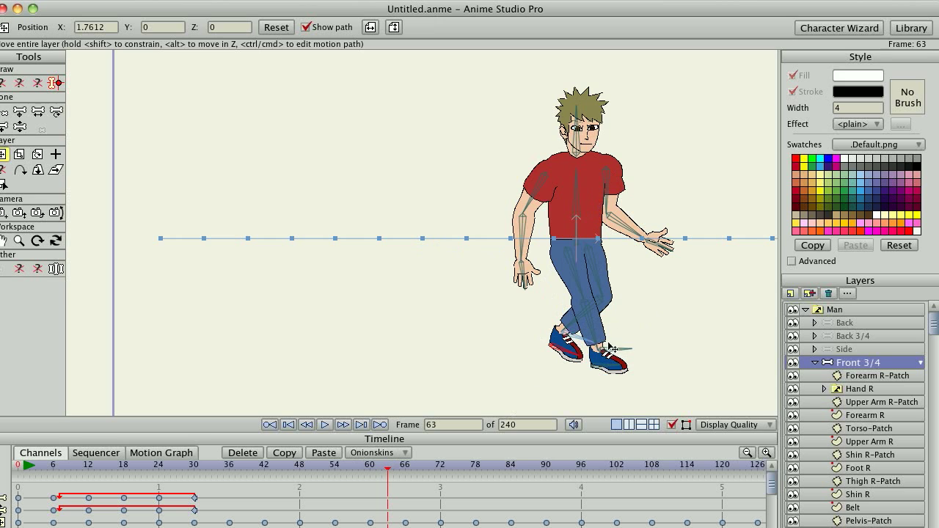
left_click_drag(493, 330, 418, 309)
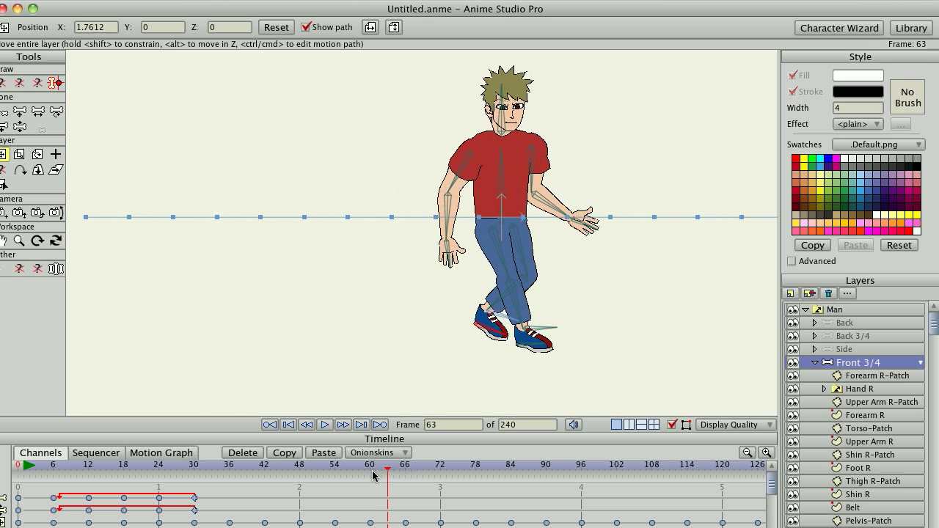
left_click_drag(389, 471, 129, 455)
left_click_drag(79, 438, 318, 476)
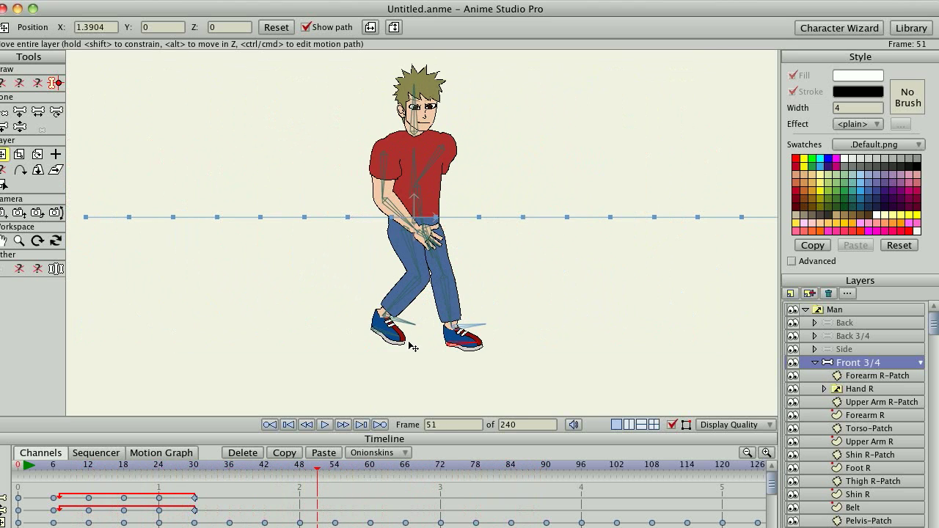
scroll(413, 344, "down", 4)
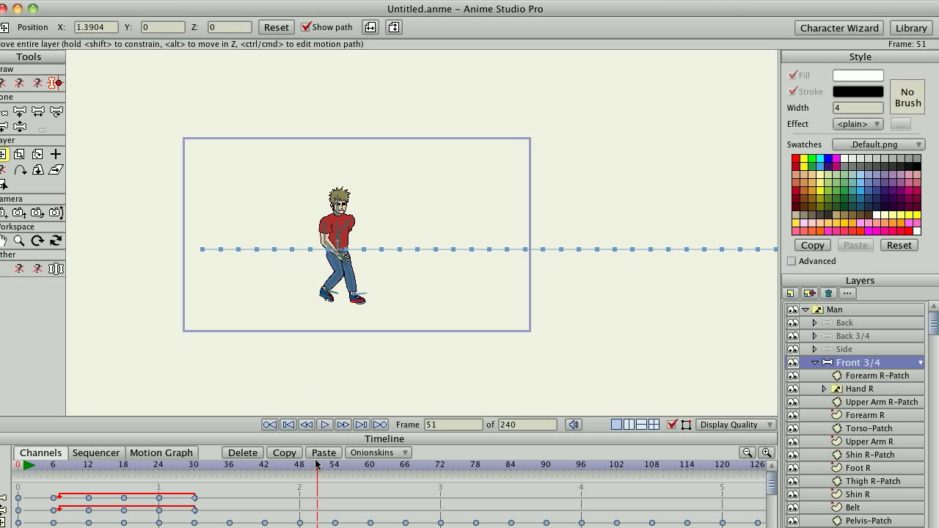
left_click_drag(318, 472, 456, 479)
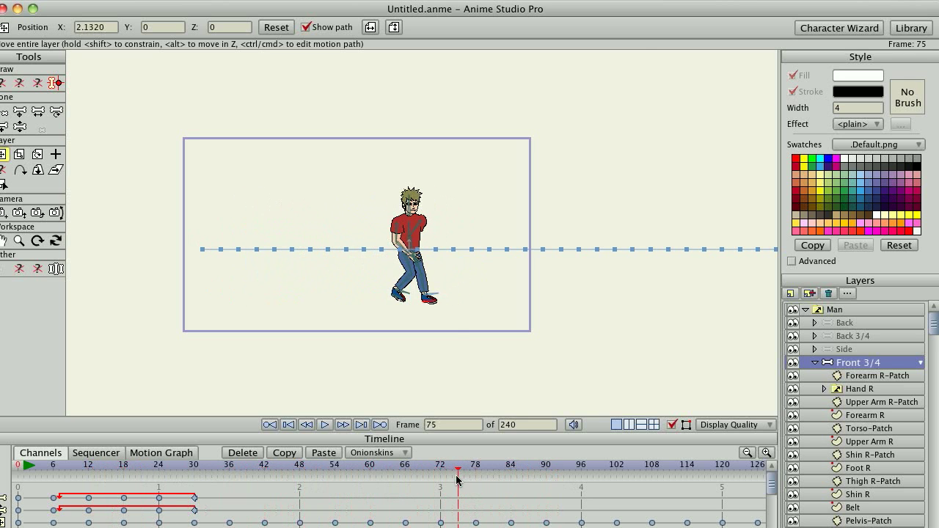
scroll(456, 333, "up", 5)
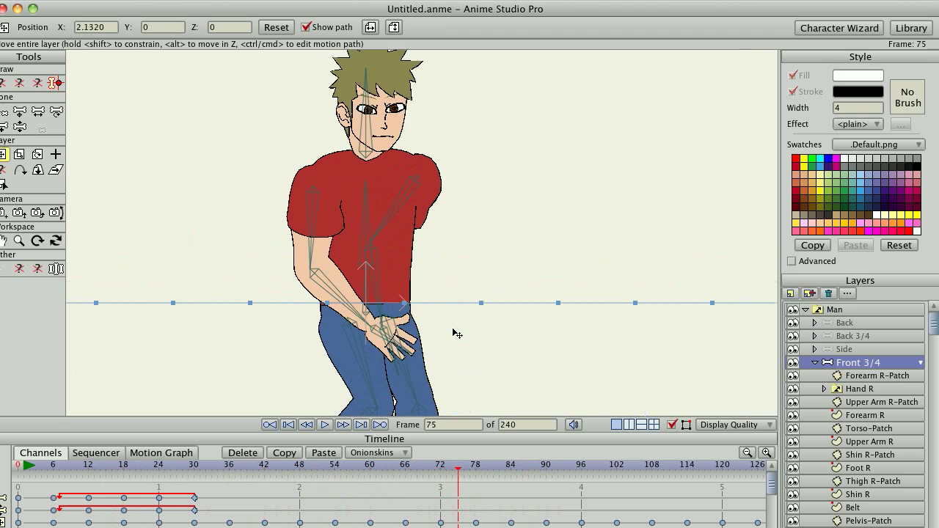
left_click(442, 476)
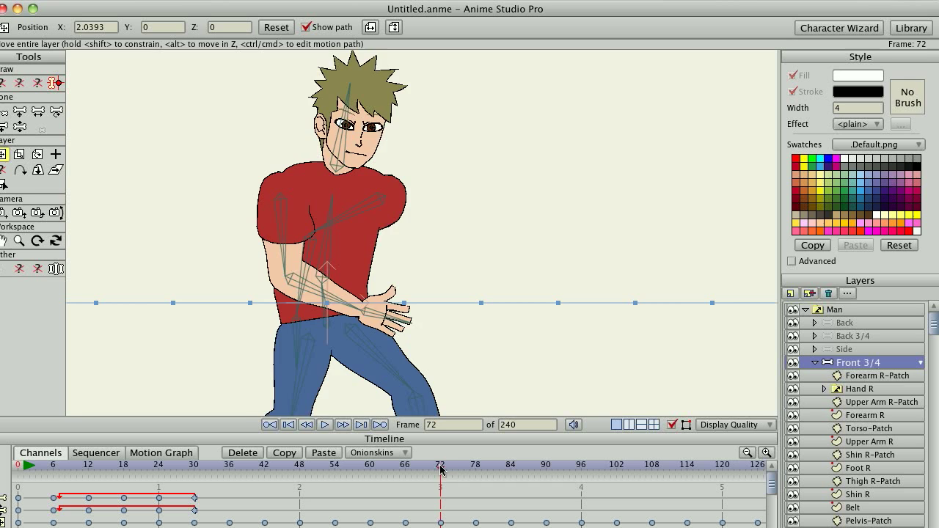
left_click_drag(440, 470, 465, 467)
scroll(449, 328, "down", 5)
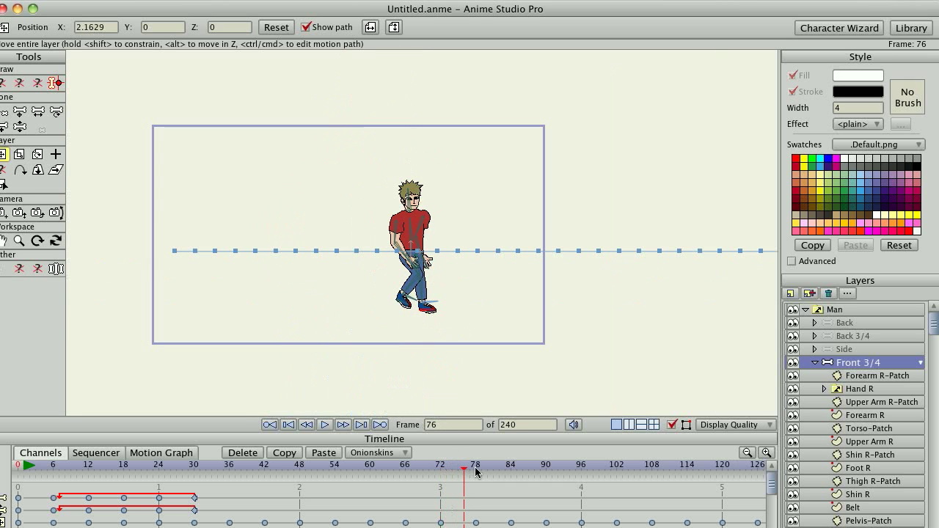
left_click_drag(476, 471, 352, 472)
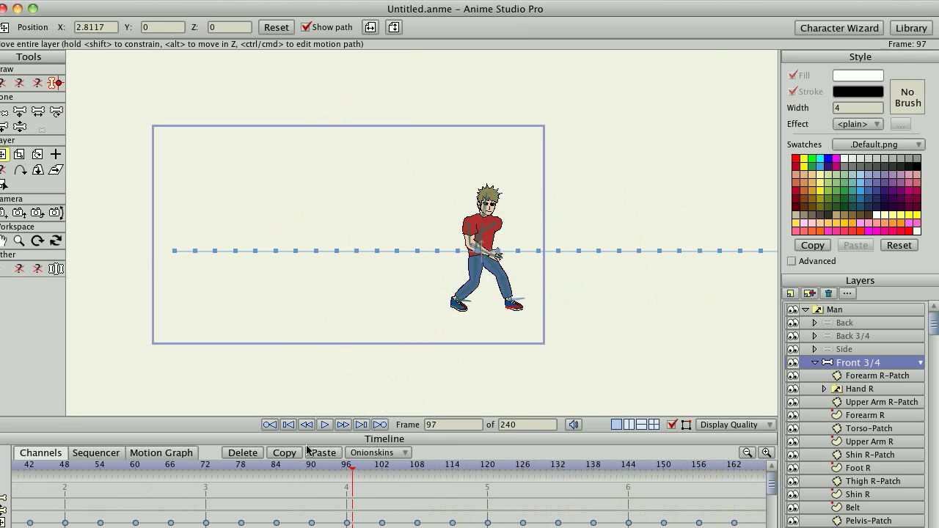
left_click_drag(308, 451, 177, 456)
left_click_drag(93, 466, 266, 470)
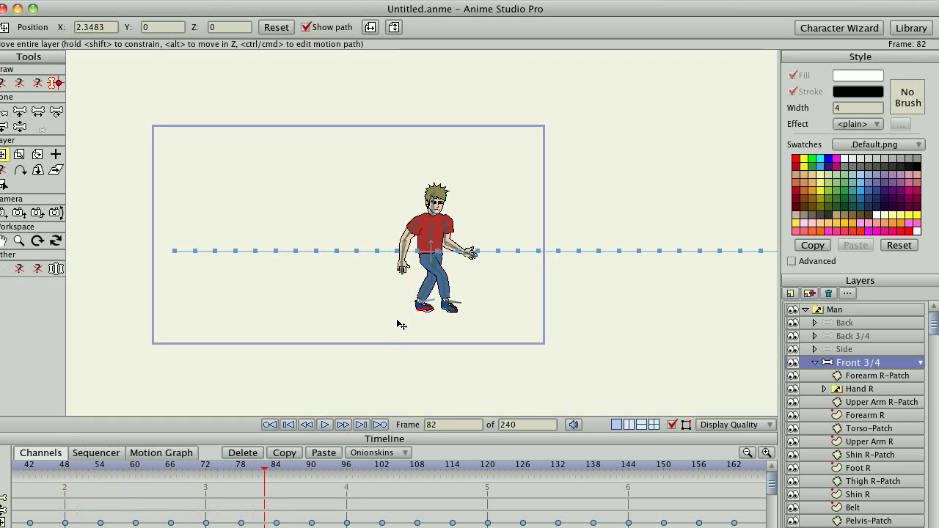